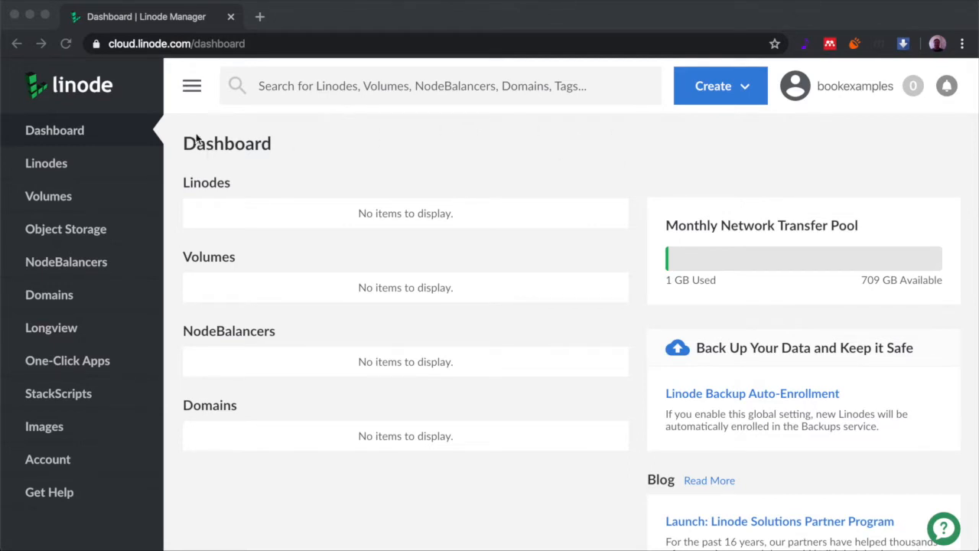
Focus the browser and choose Linode from the Create menu to reach the Create a Linode page
click(198, 187)
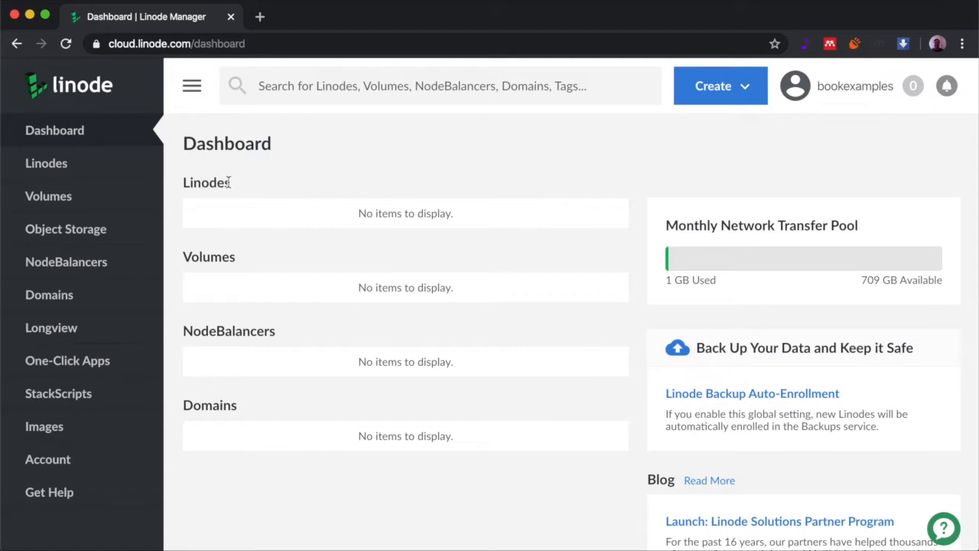
click(184, 259)
click(746, 87)
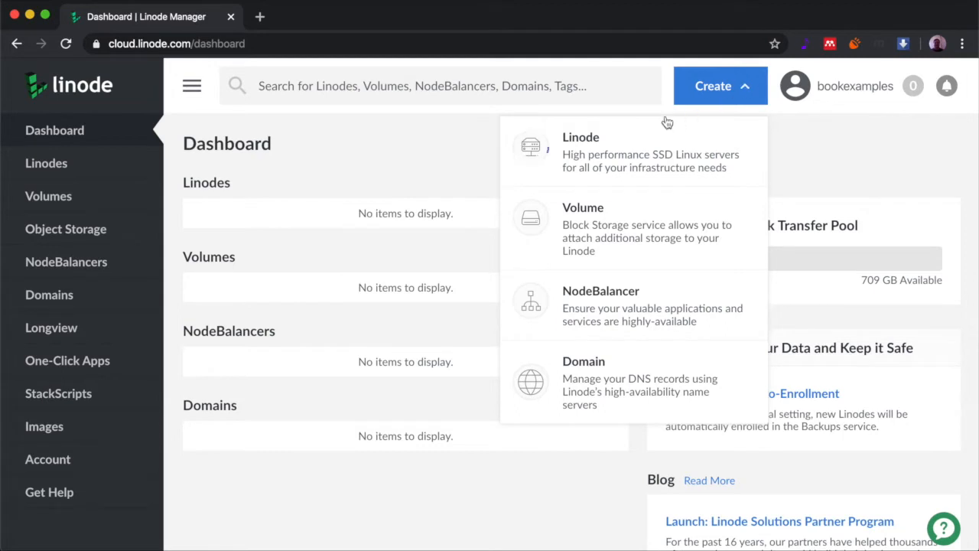
click(566, 147)
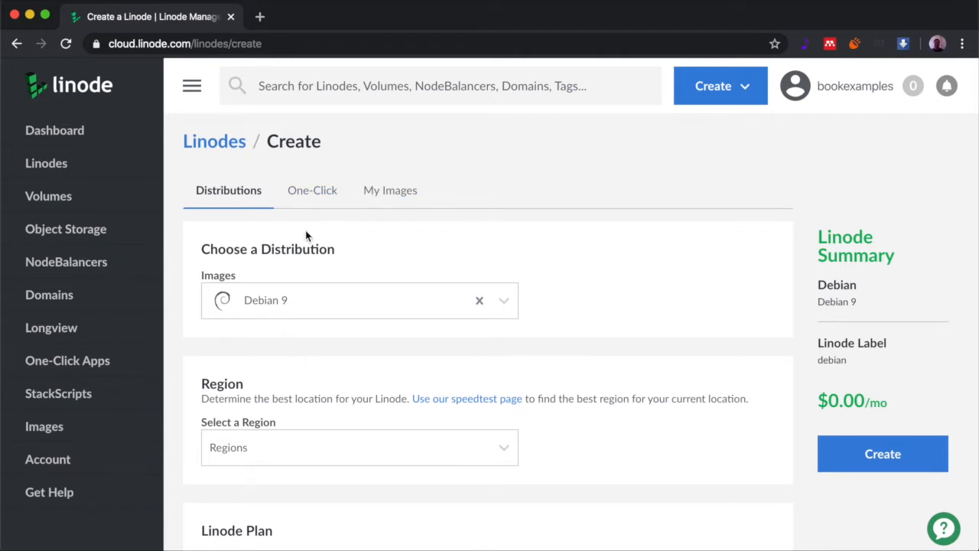
scroll(382, 318, down, 2)
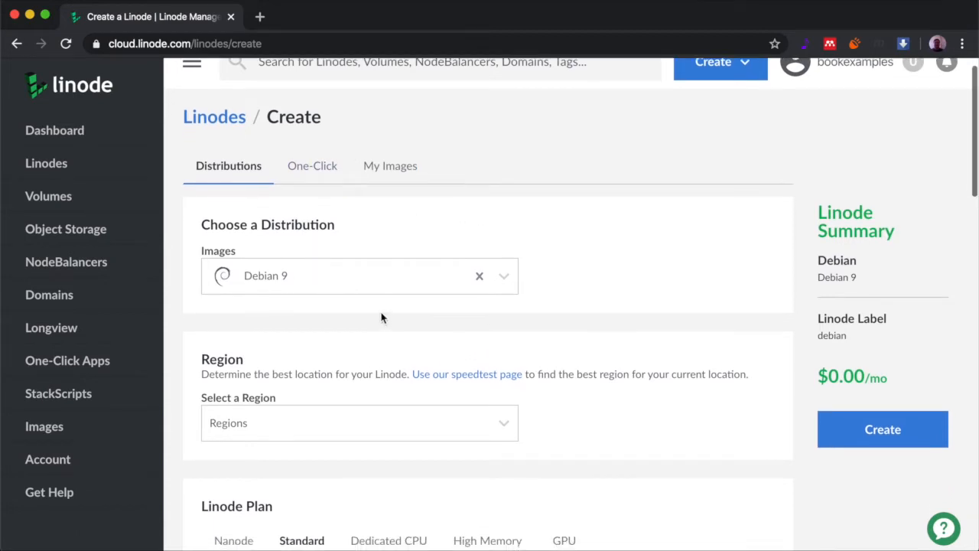
scroll(383, 318, up, 2)
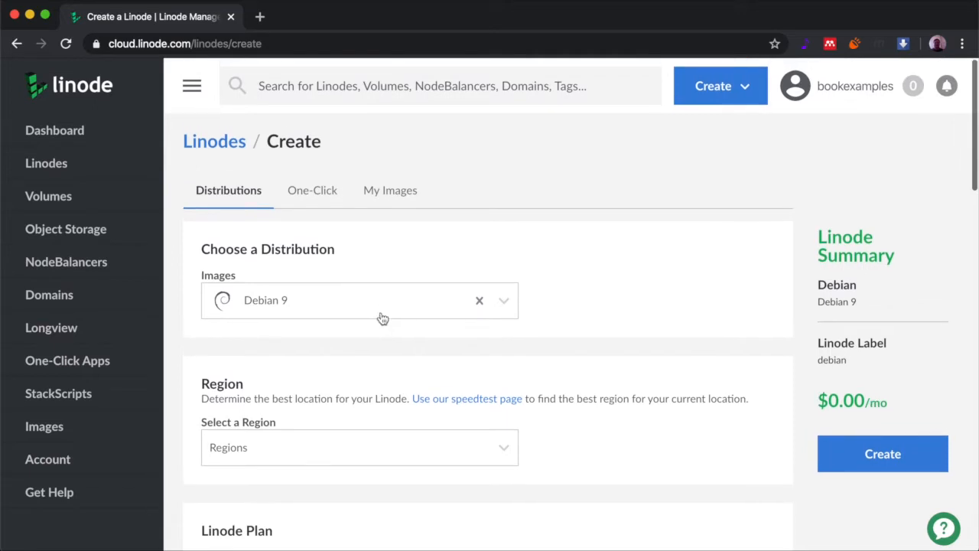
scroll(586, 279, down, 1)
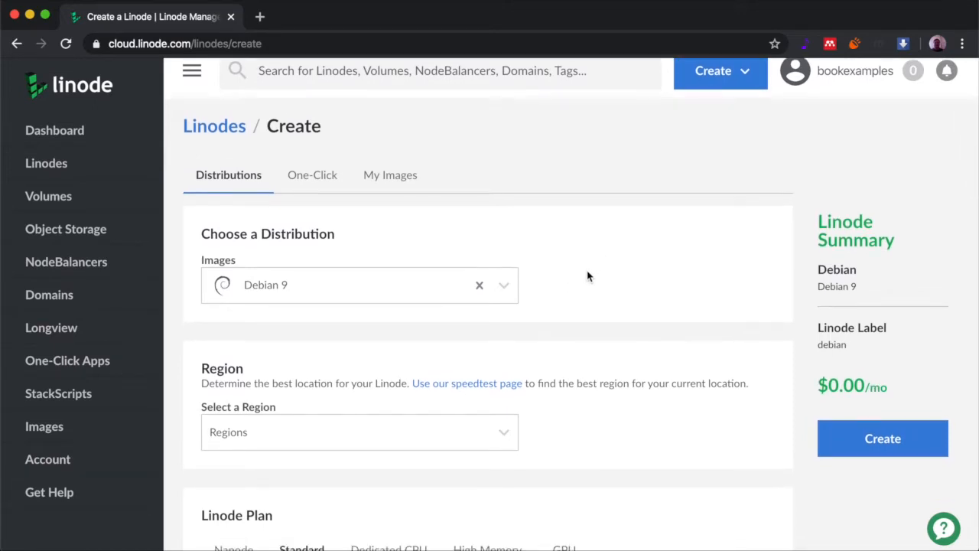
scroll(587, 275, down, 1)
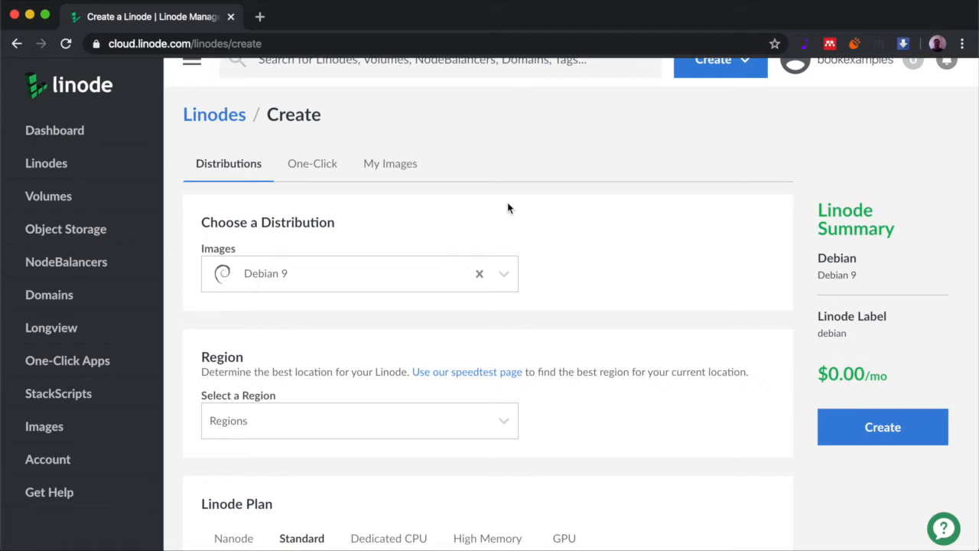
scroll(507, 203, up, 1)
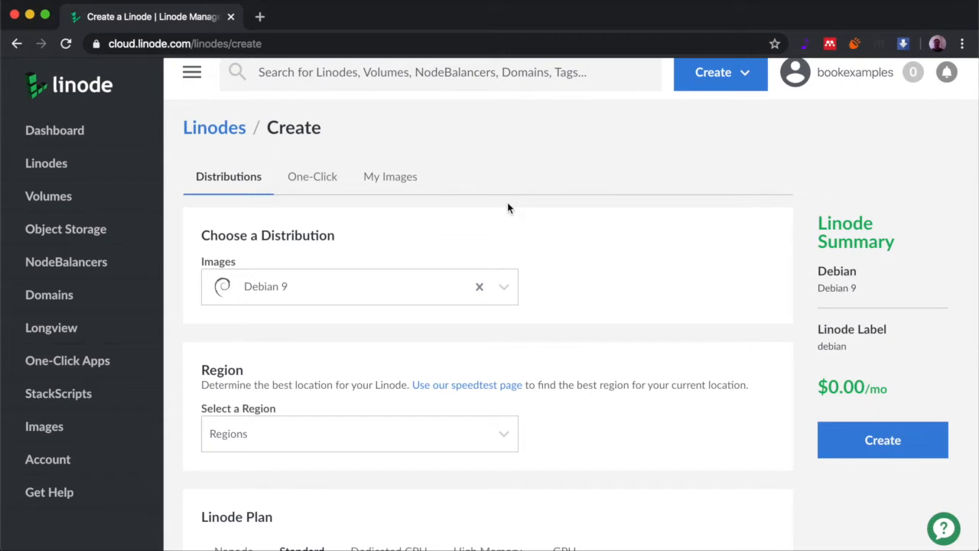
scroll(507, 208, down, 2)
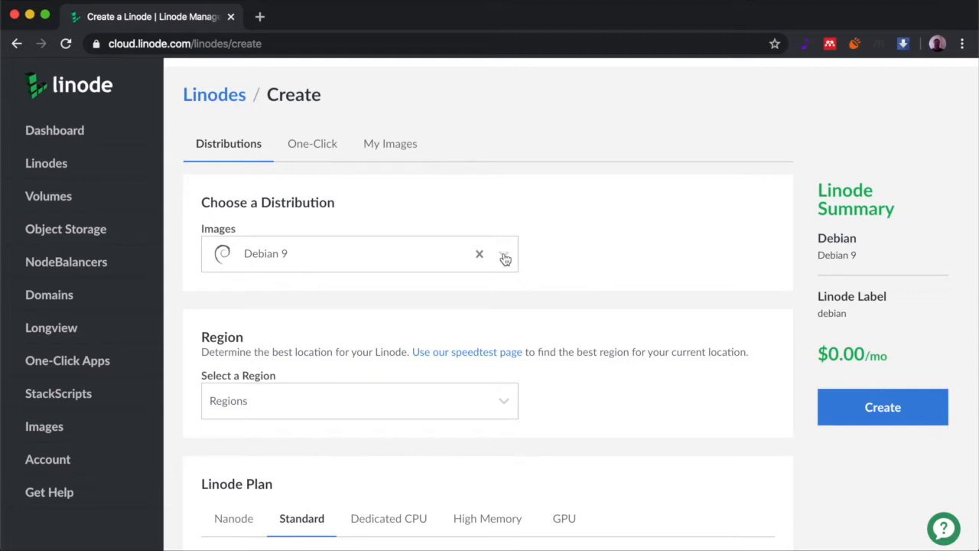
Switch the distribution image from Debian 9 to CentOS 7
click(504, 259)
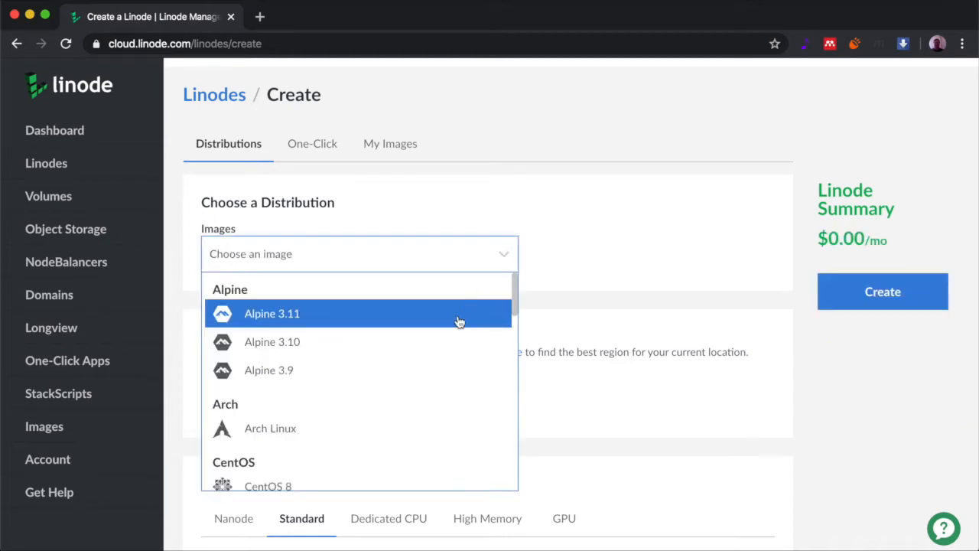
scroll(457, 323, down, 3)
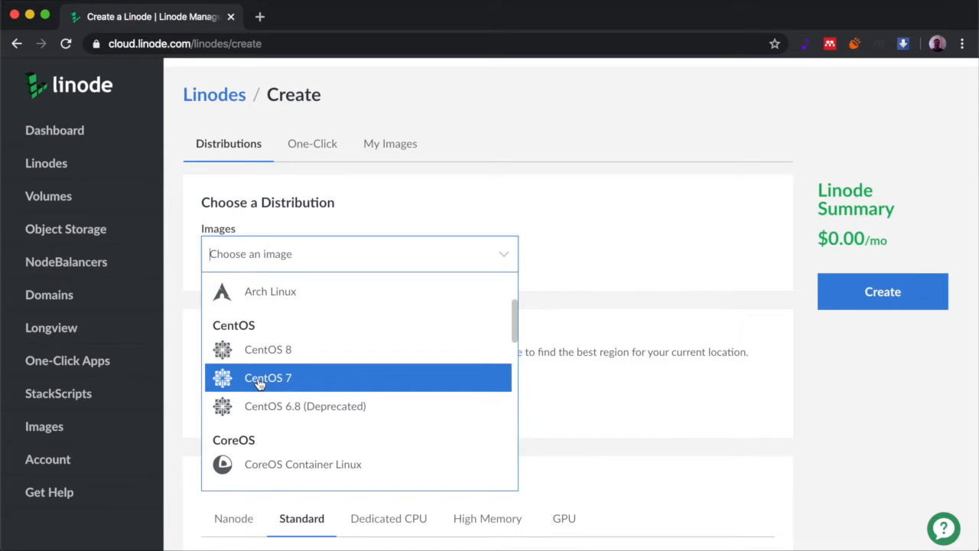
click(259, 379)
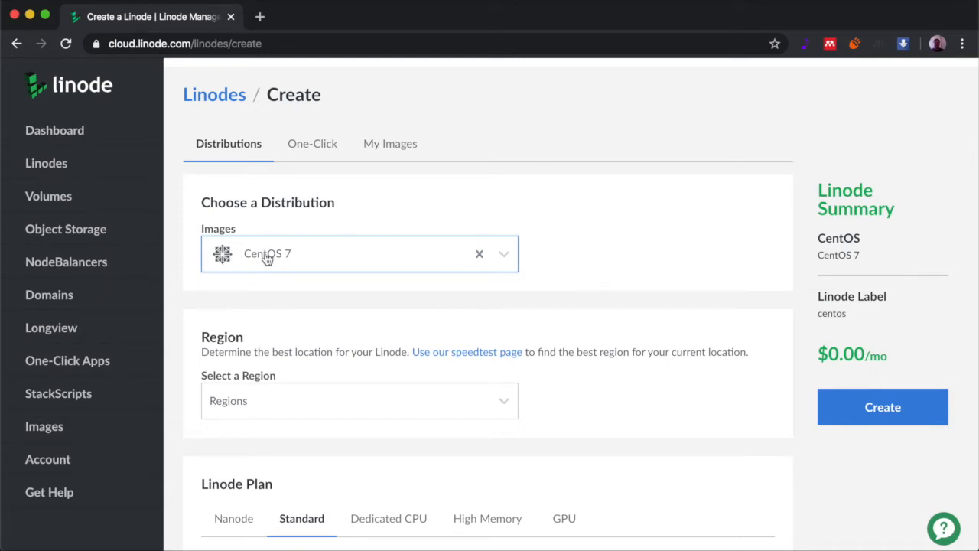
scroll(387, 328, down, 3)
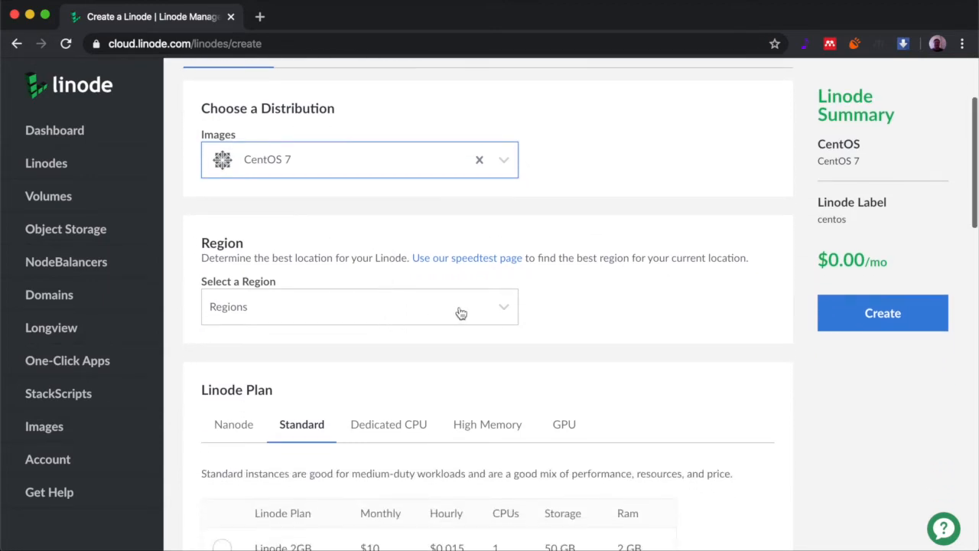
Pick Dallas, TX from the region list
click(507, 309)
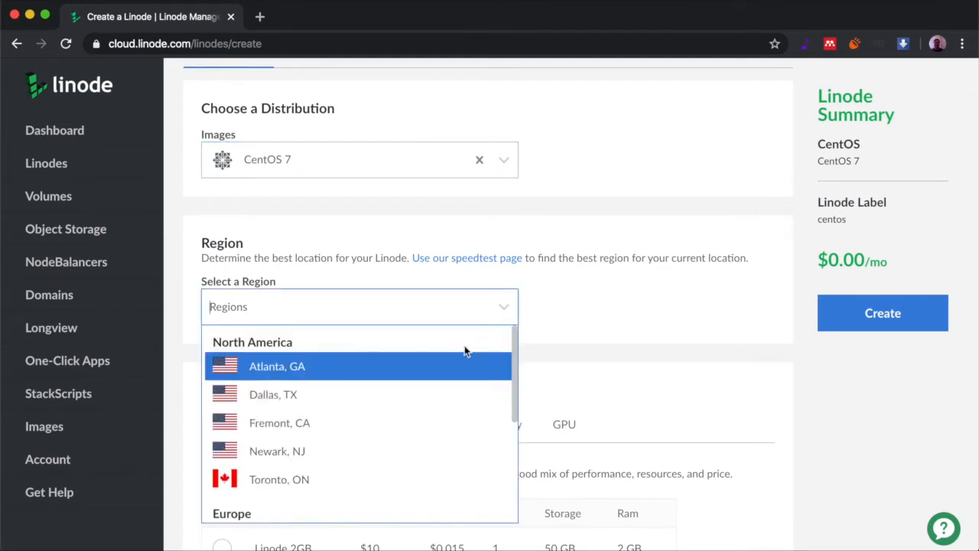
scroll(400, 419, down, 1)
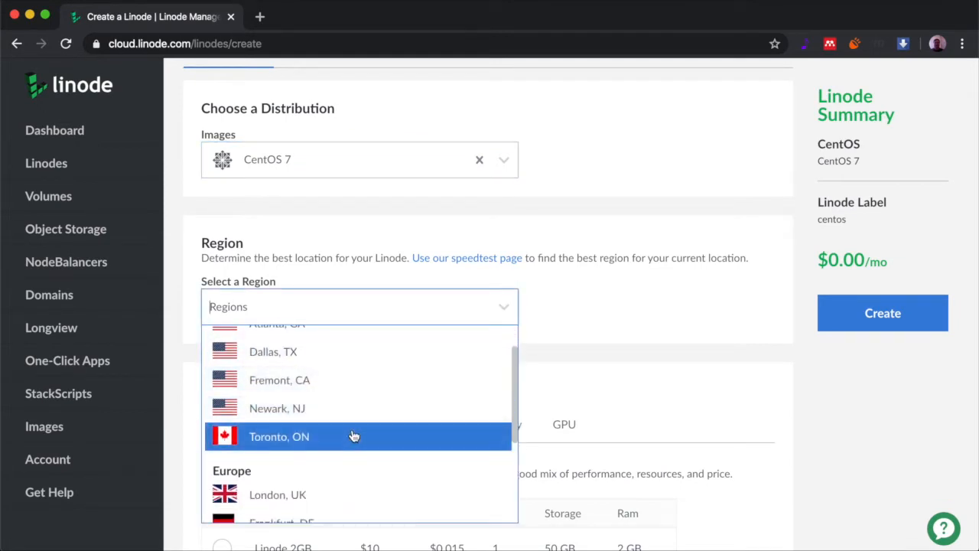
scroll(353, 436, down, 5)
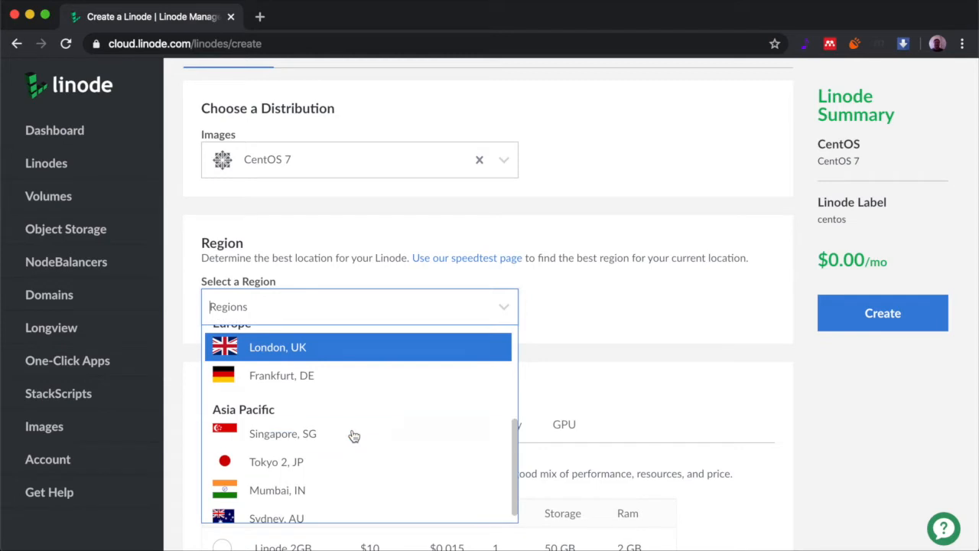
scroll(353, 435, up, 5)
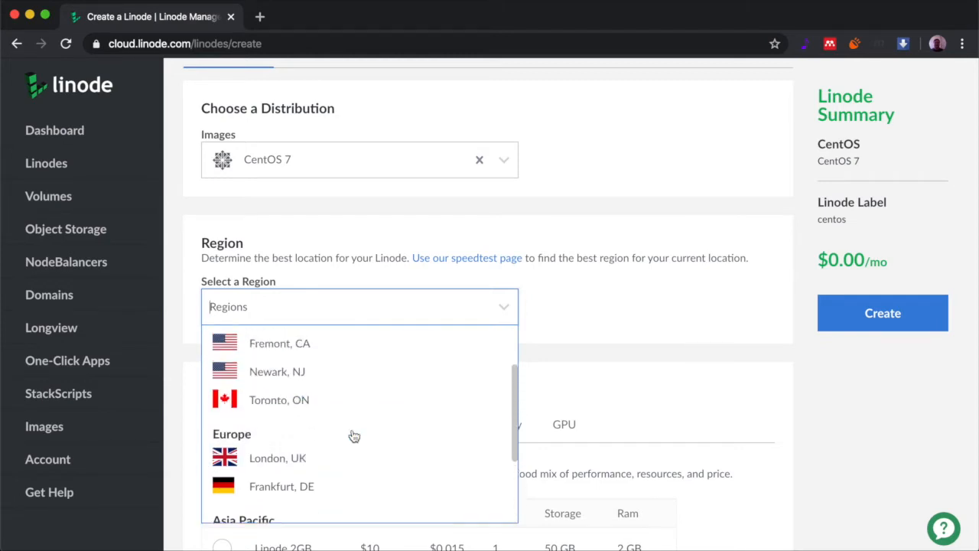
scroll(353, 396, up, 2)
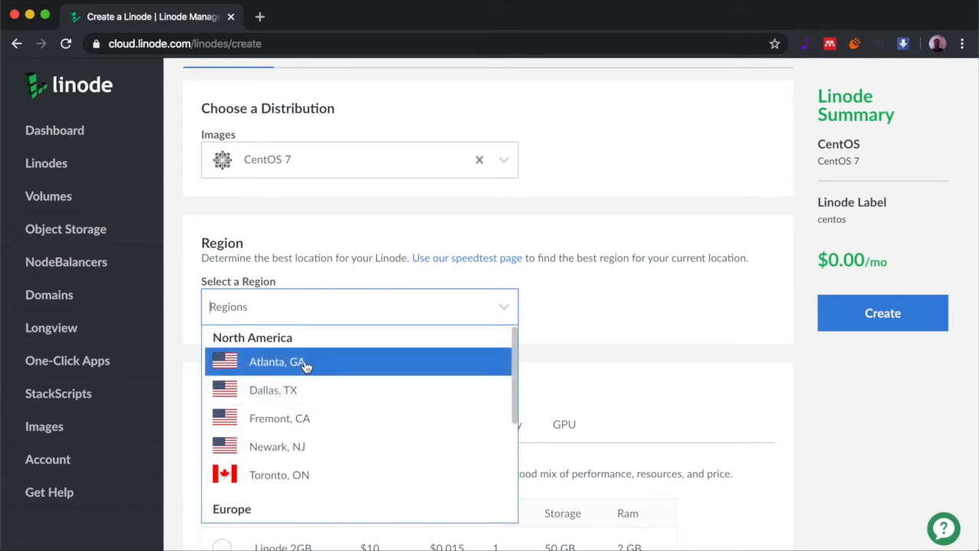
scroll(322, 401, down, 1)
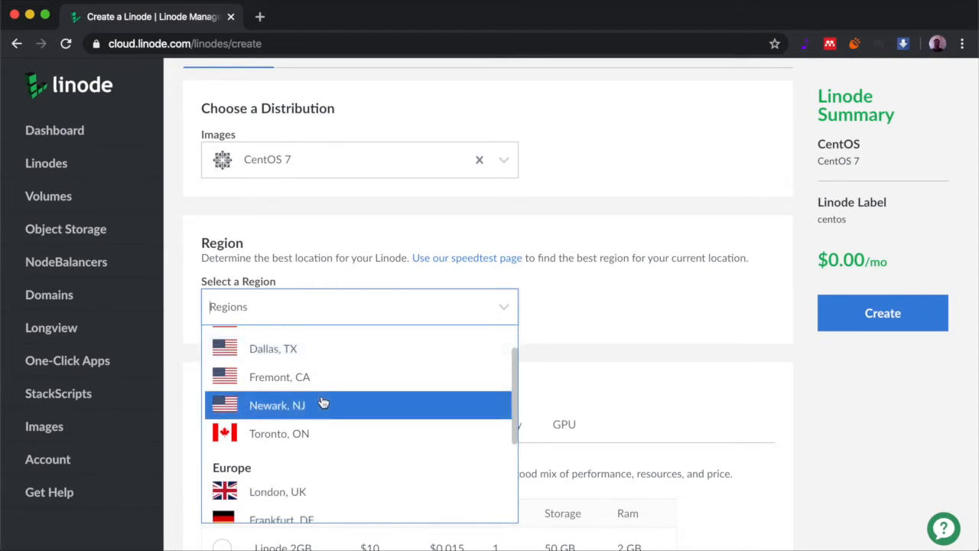
scroll(322, 402, up, 1)
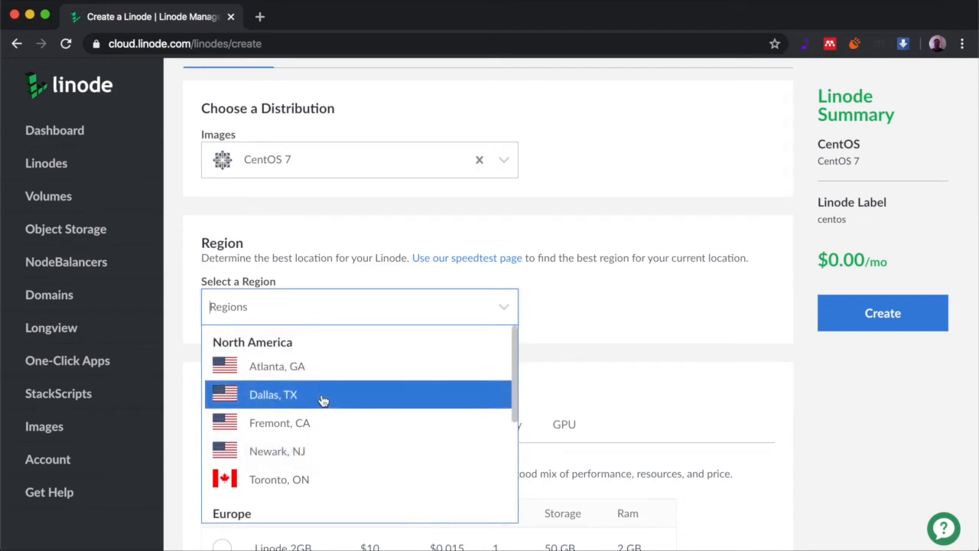
scroll(323, 400, down, 4)
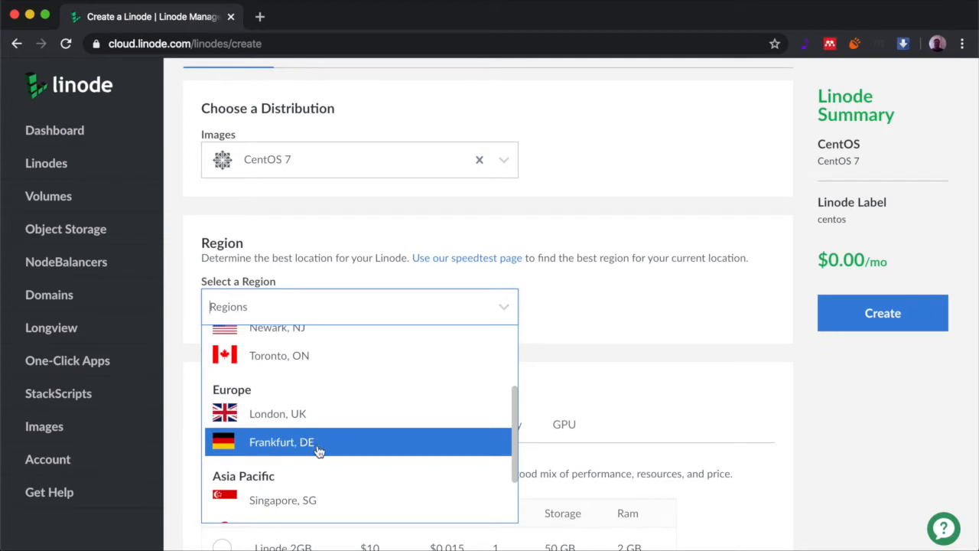
scroll(312, 402, up, 3)
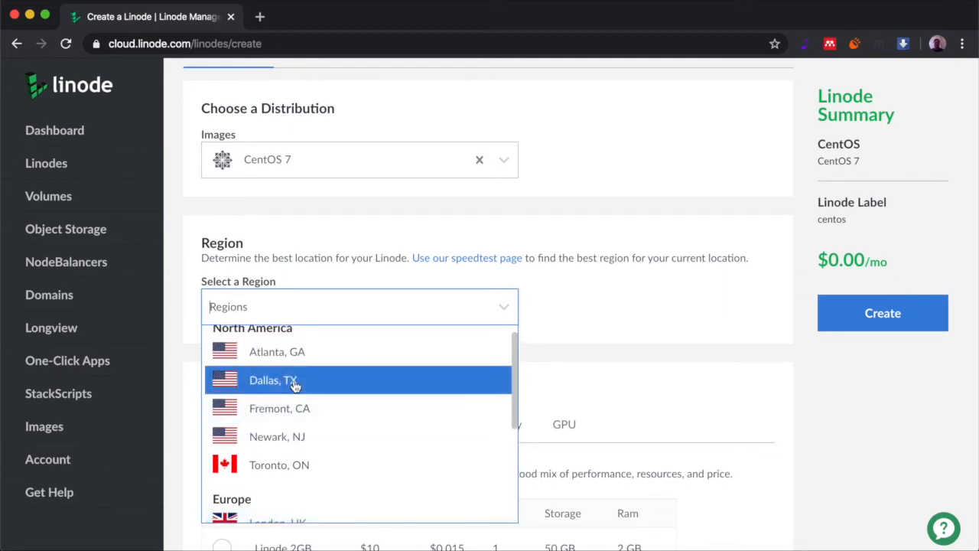
click(295, 385)
scroll(419, 371, down, 5)
scroll(418, 368, down, 2)
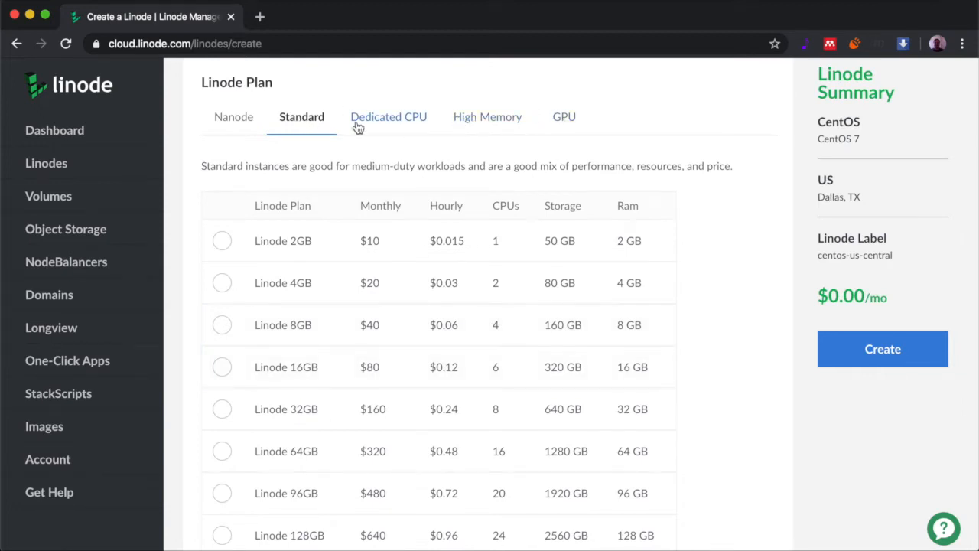
click(242, 121)
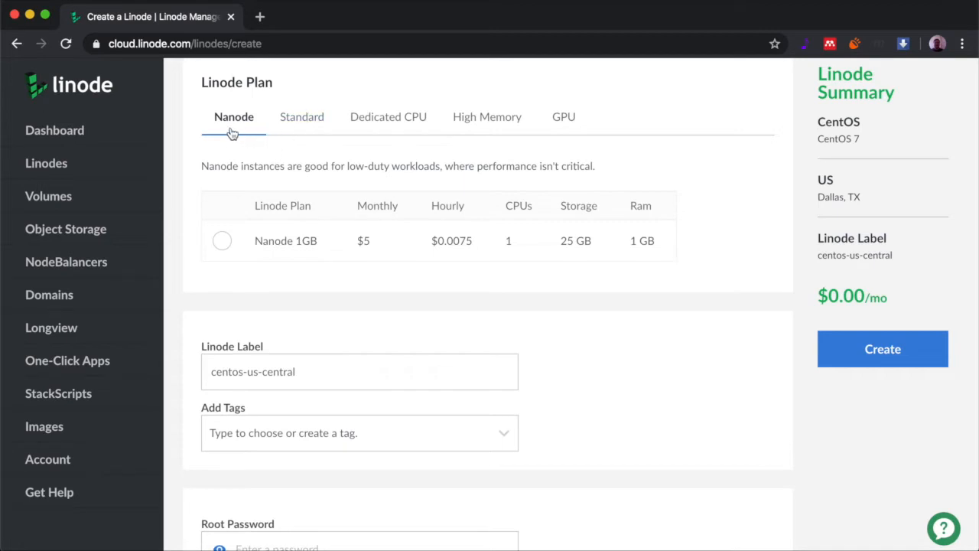
click(301, 122)
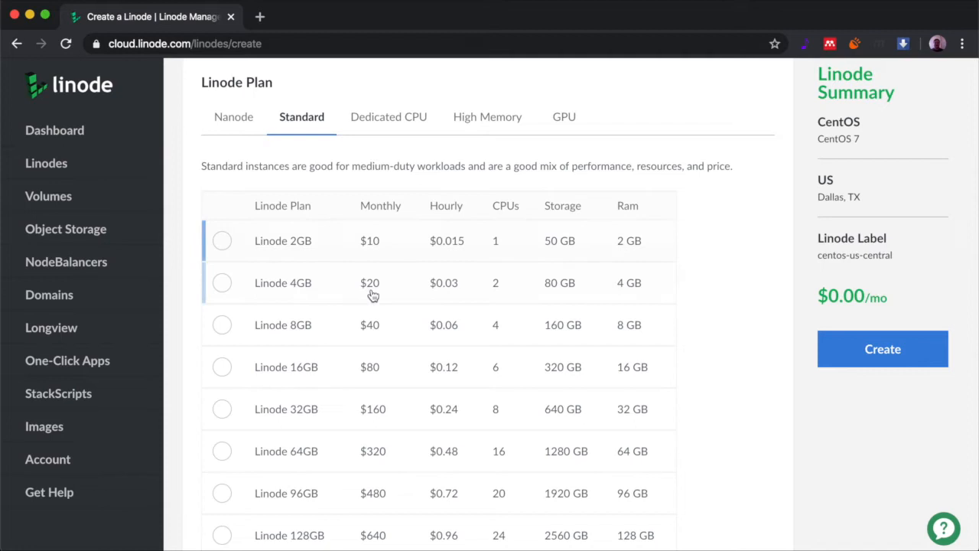
Scroll the Create a Linode page to the Linode Plan section showing the Standard tiers
scroll(363, 311, down, 1)
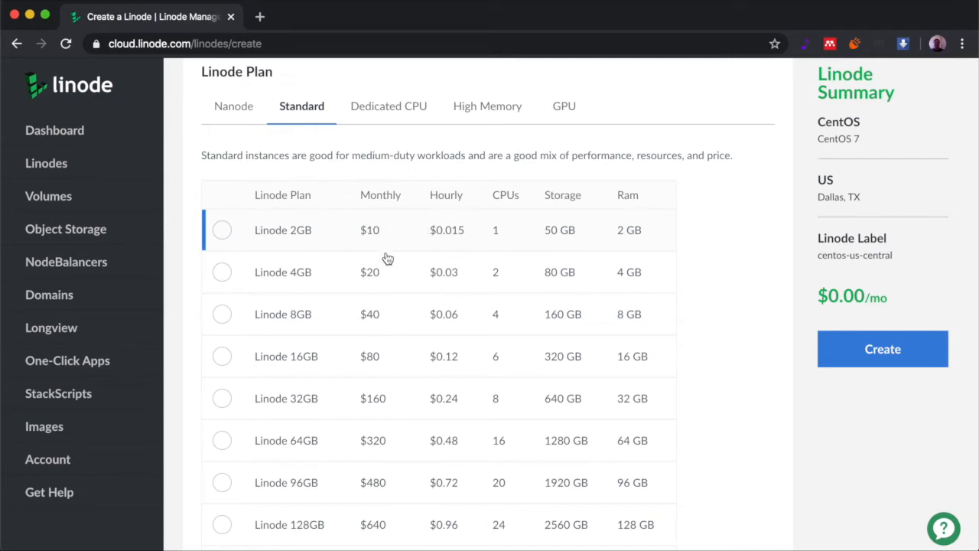
scroll(387, 269, down, 1)
scroll(387, 269, down, 3)
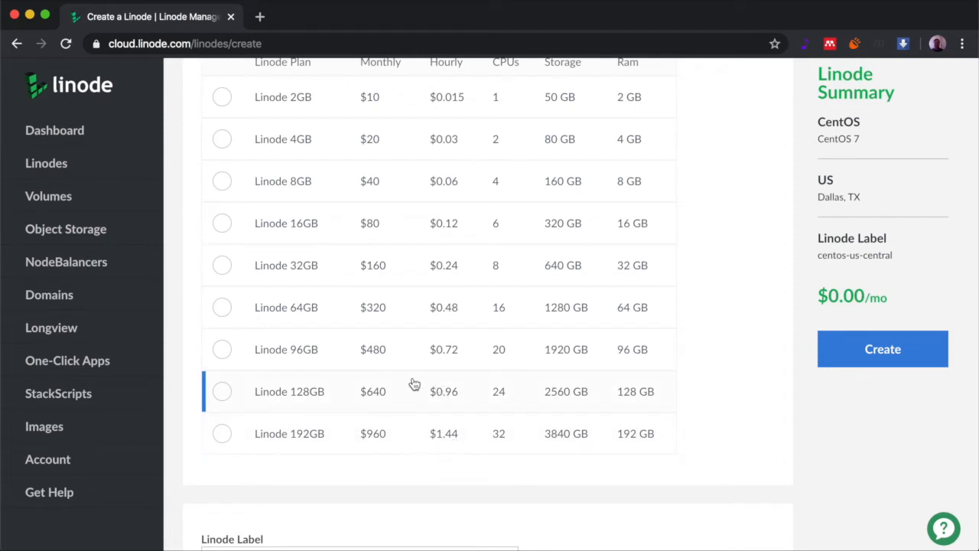
scroll(414, 384, up, 2)
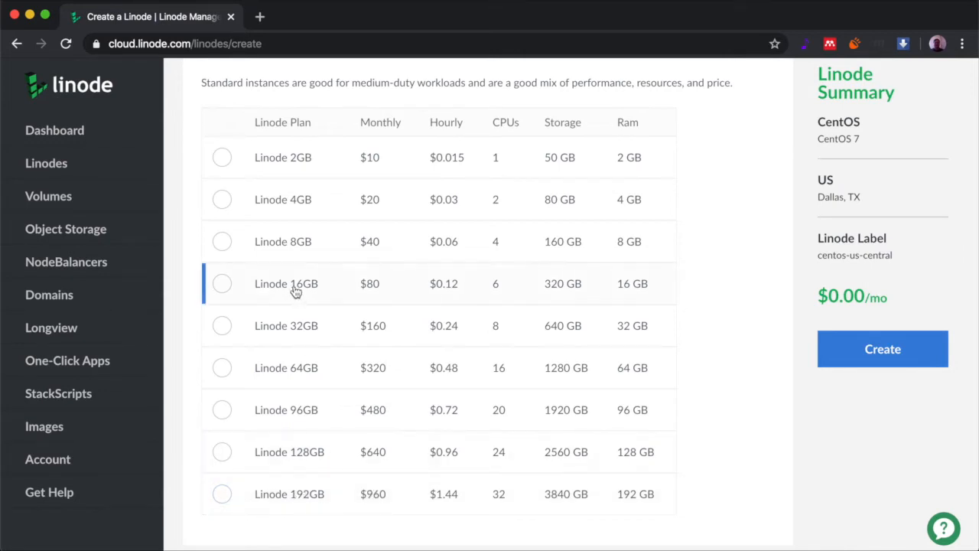
scroll(296, 291, up, 3)
scroll(296, 291, down, 1)
scroll(296, 292, up, 1)
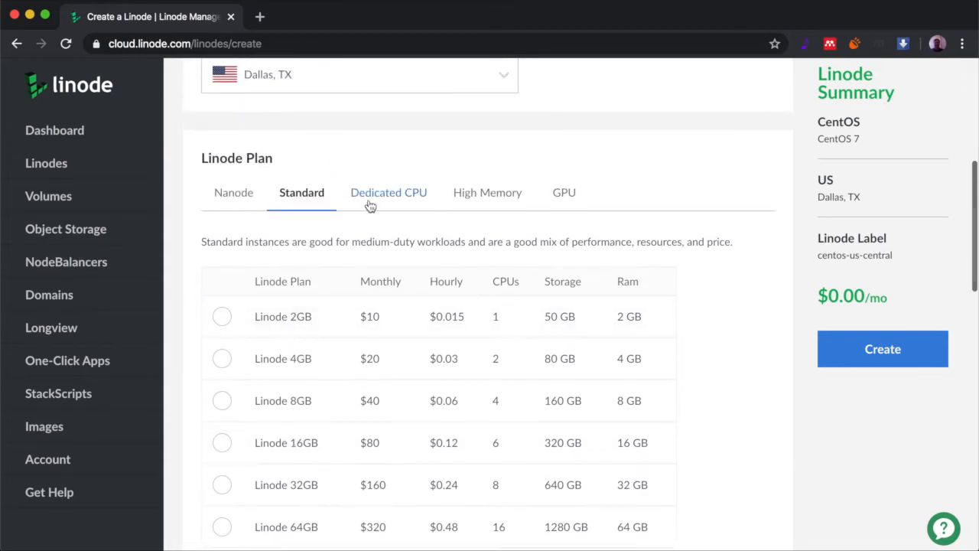
Browse the Dedicated CPU and Standard plan tiers, finishing on the High Memory tiers
click(398, 195)
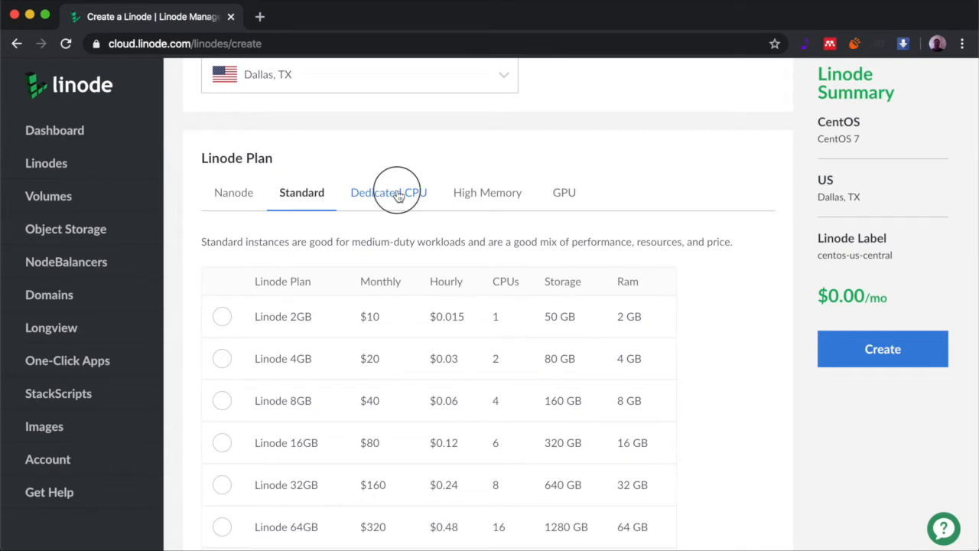
scroll(316, 296, down, 1)
scroll(316, 296, down, 1)
scroll(299, 169, down, 1)
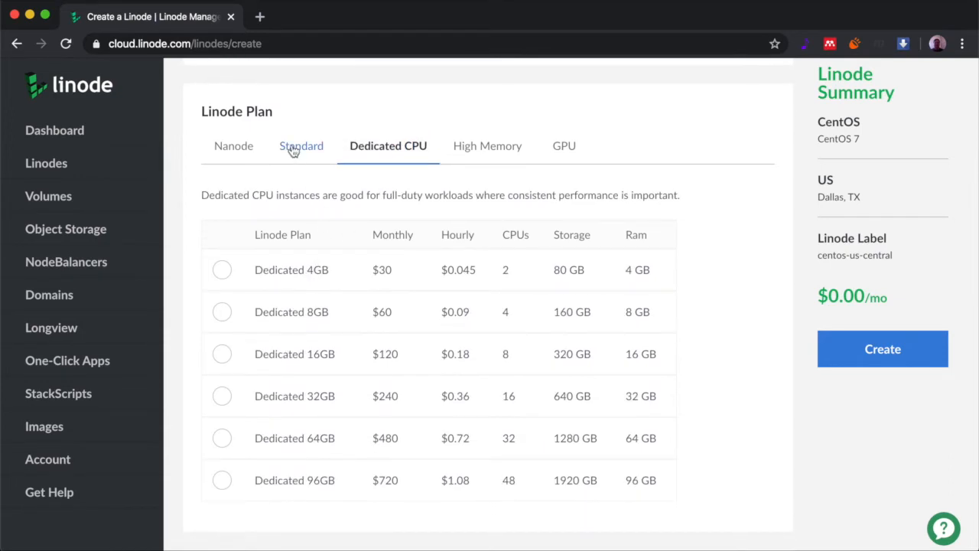
click(294, 150)
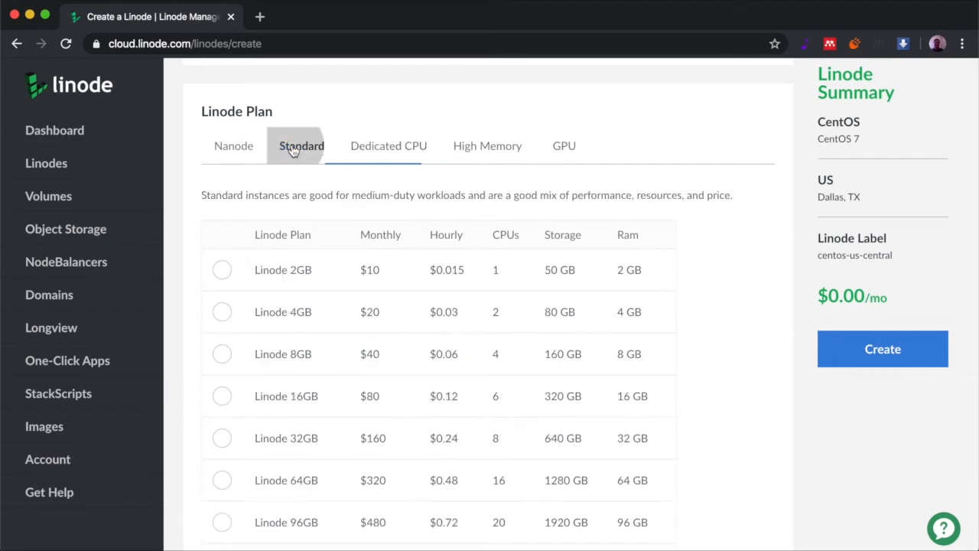
click(383, 151)
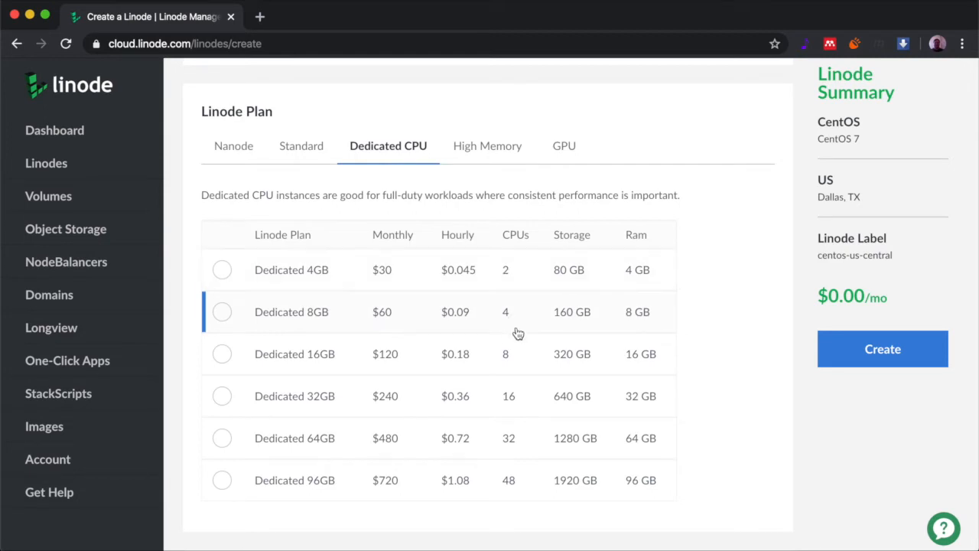
click(488, 153)
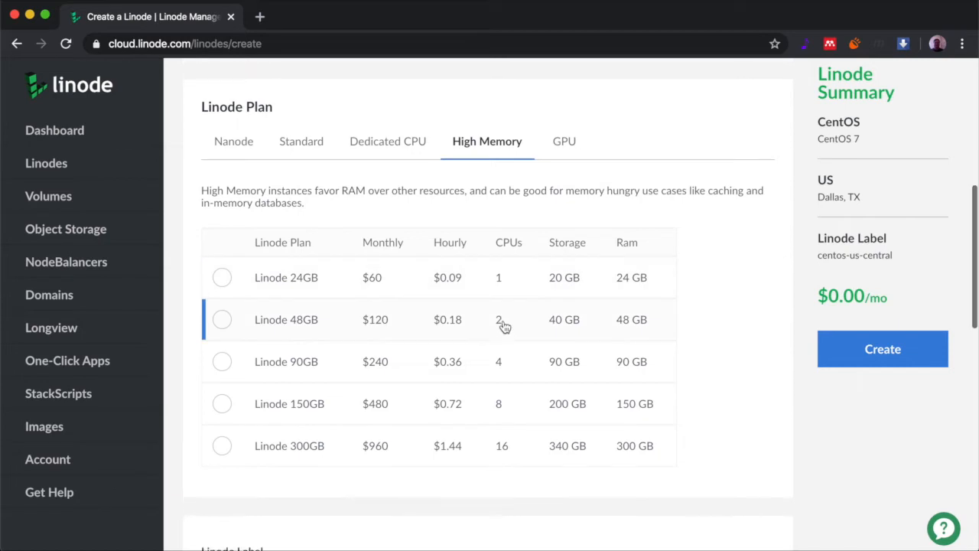
scroll(502, 326, down, 1)
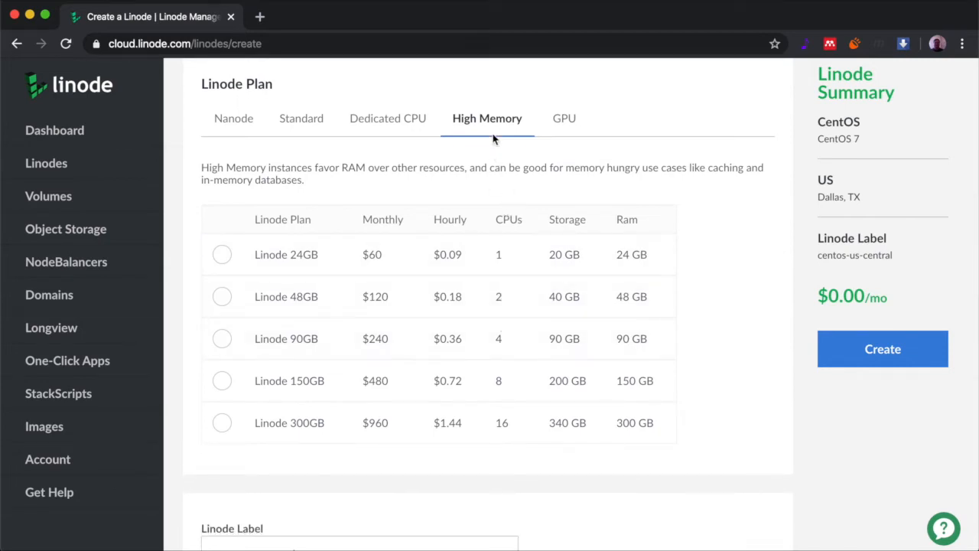
Show the GPU plan tiers, from 32GB + RTX6000 x1 to 128GB x4
click(570, 124)
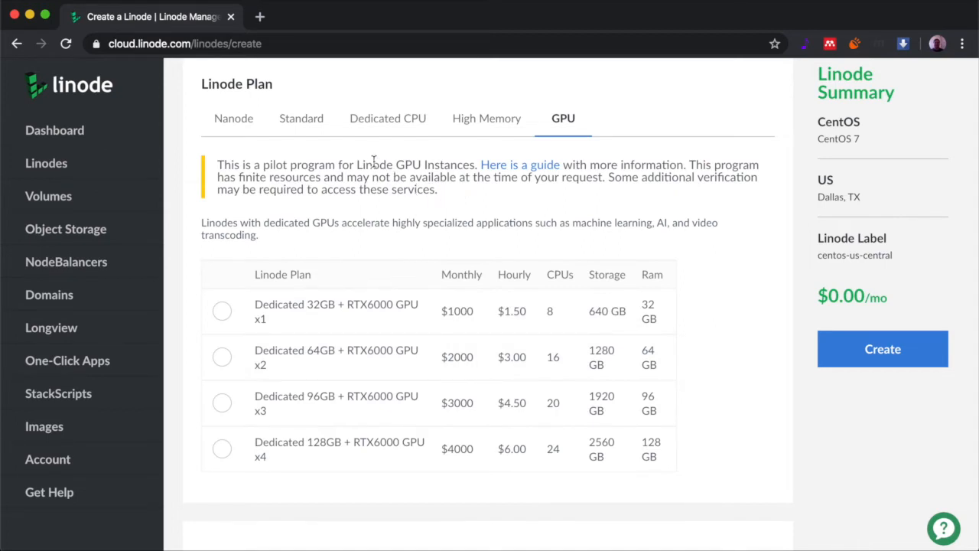
Choose the Nanode 1GB plan at $5.00/mo
click(235, 121)
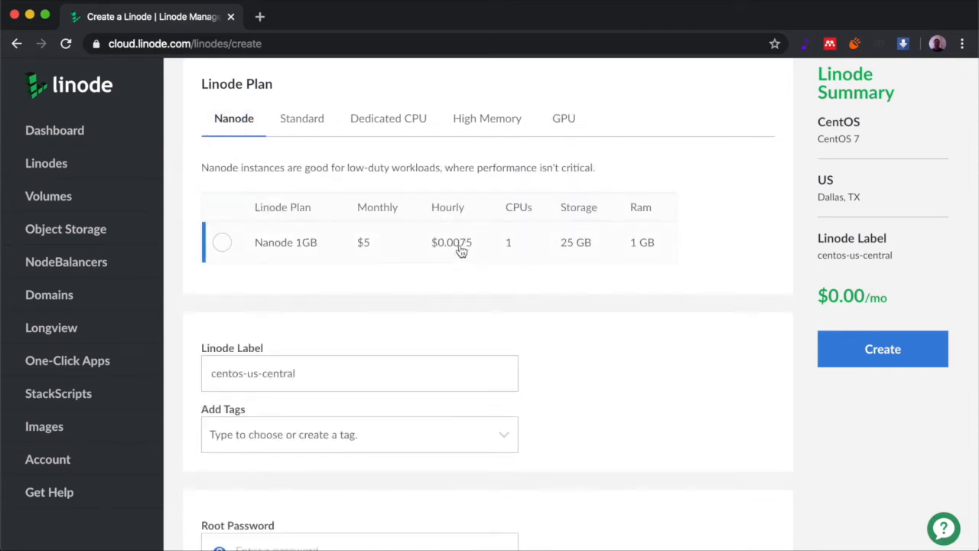
click(222, 245)
scroll(475, 275, down, 1)
scroll(470, 276, down, 1)
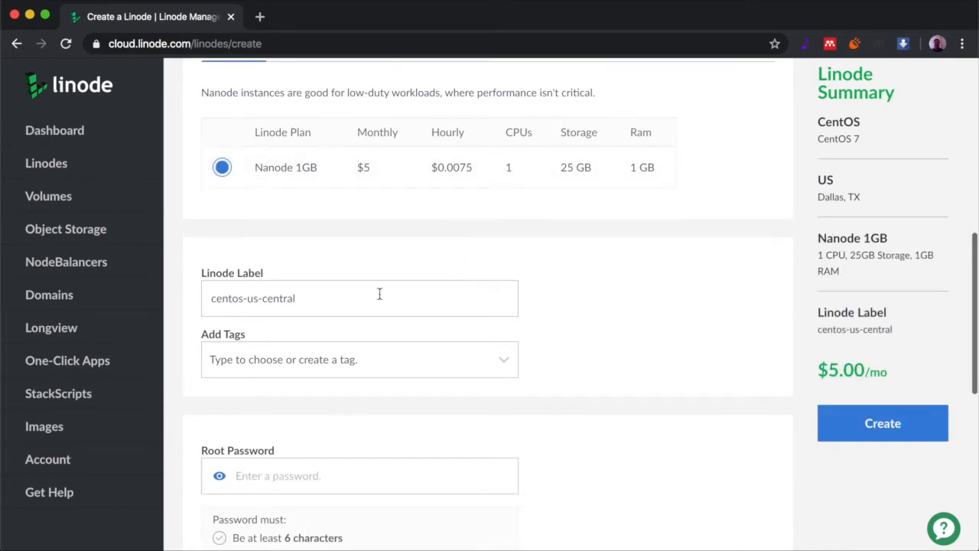
Replace the centos-us-central label with simple-server
triple_click(363, 304)
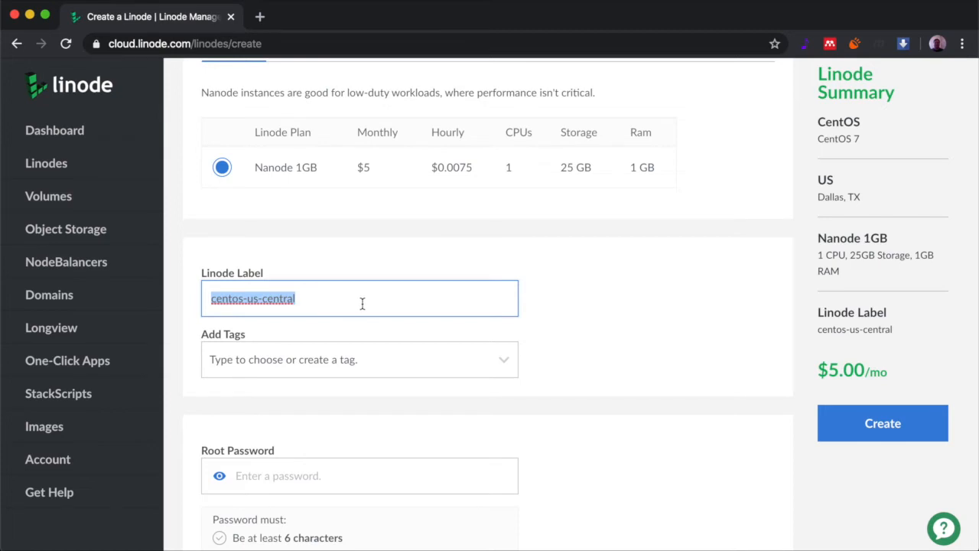
text(simple-server)
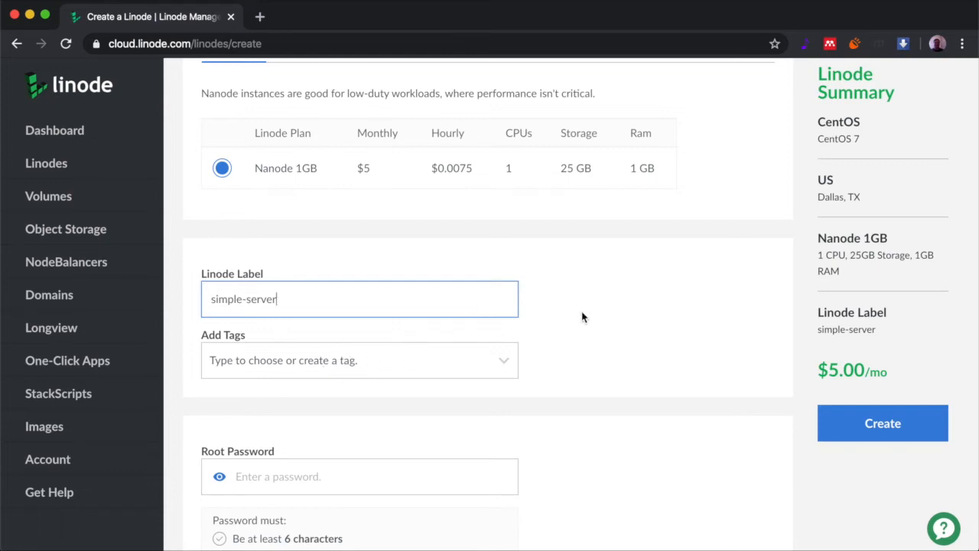
scroll(567, 329, down, 3)
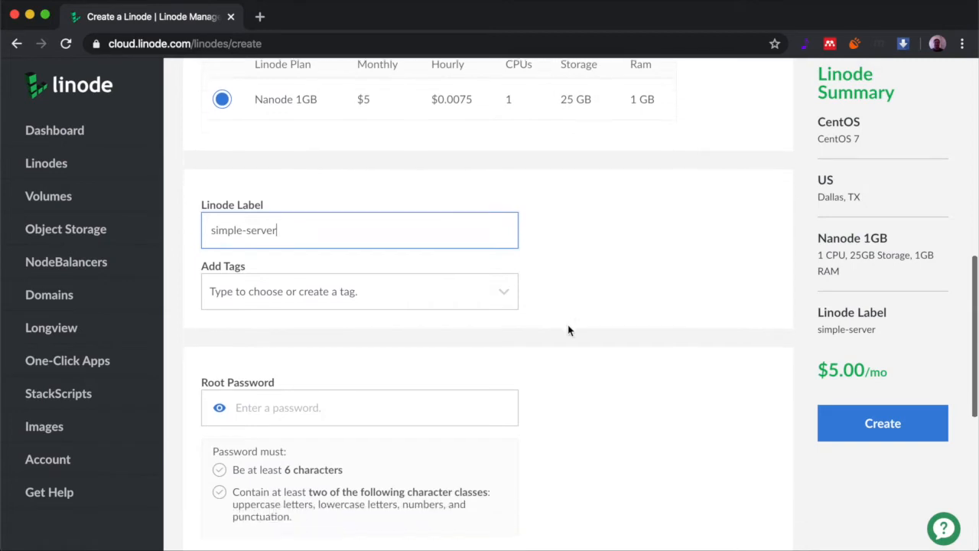
scroll(568, 325, down, 1)
Enter a root password meeting both password rules and scroll down to Optional Add-ons
click(568, 326)
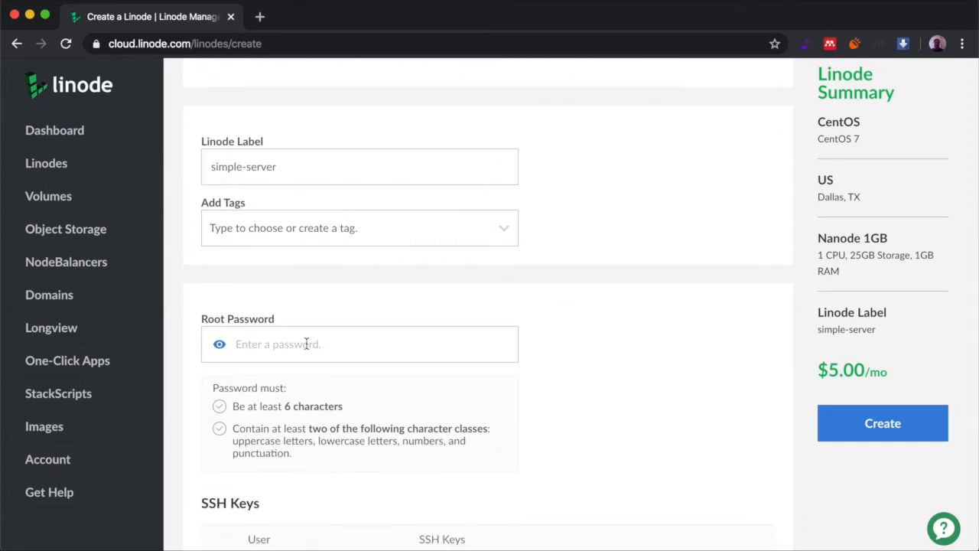
scroll(555, 339, down, 5)
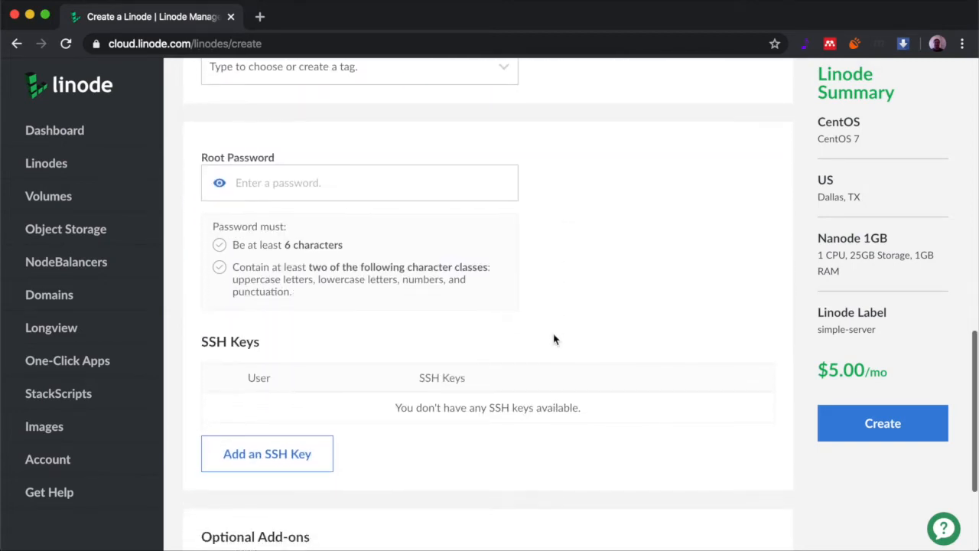
click(253, 184)
text(******)
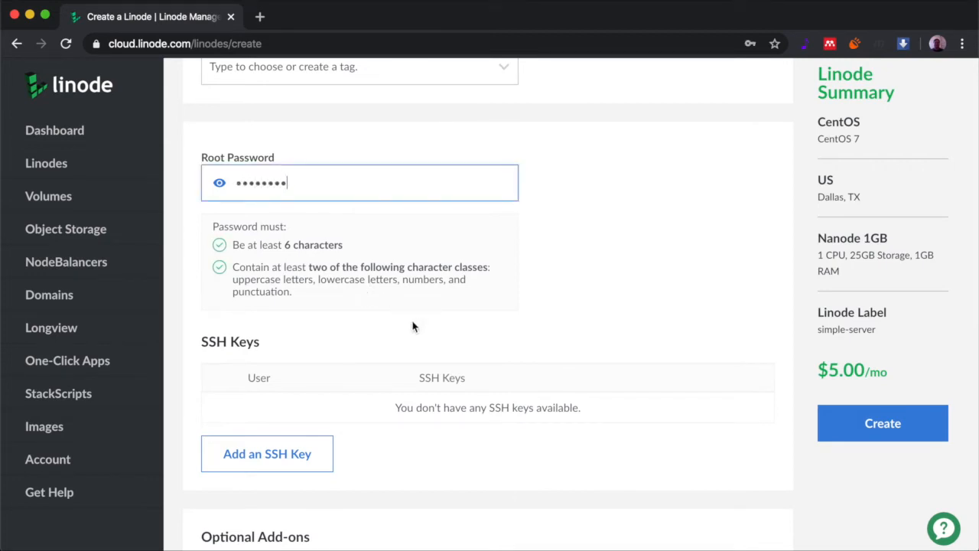
scroll(413, 327, down, 1)
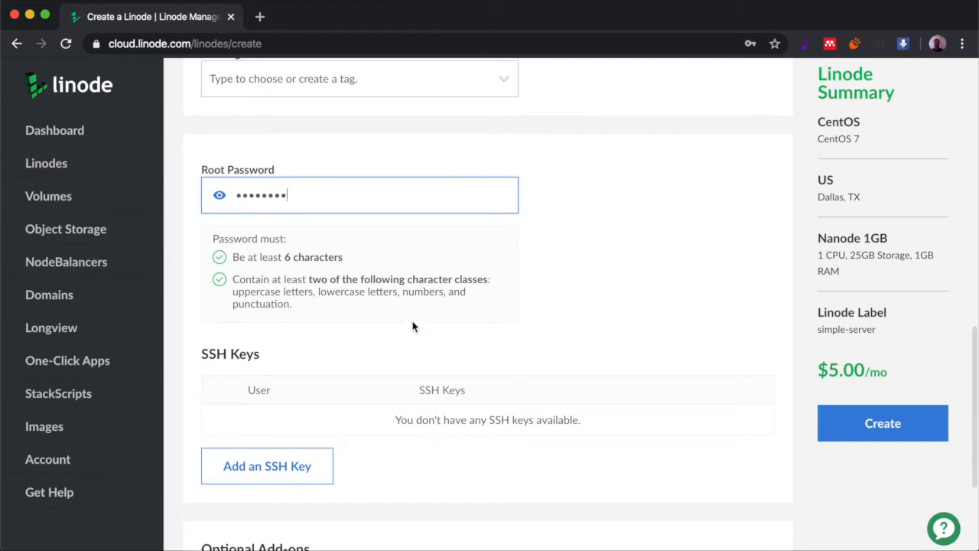
scroll(412, 327, down, 3)
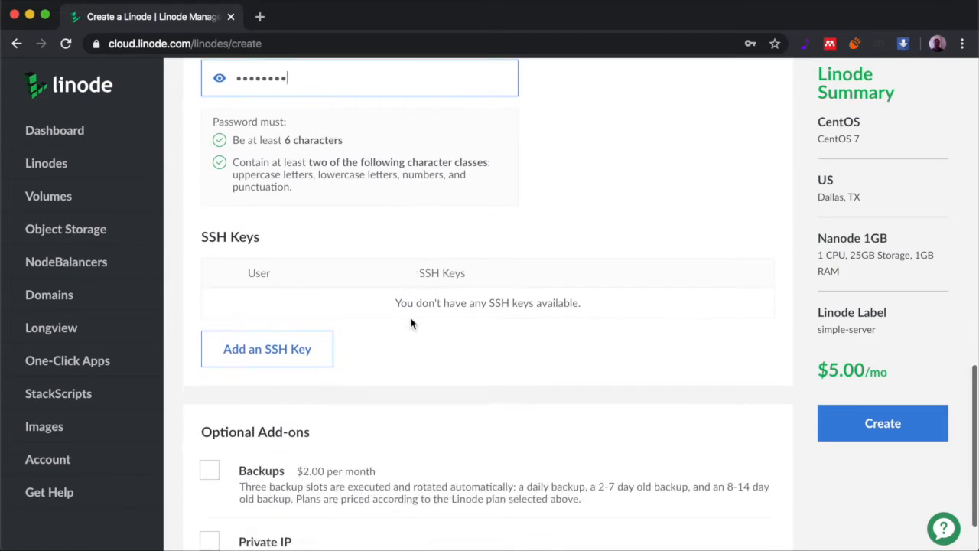
scroll(411, 323, up, 4)
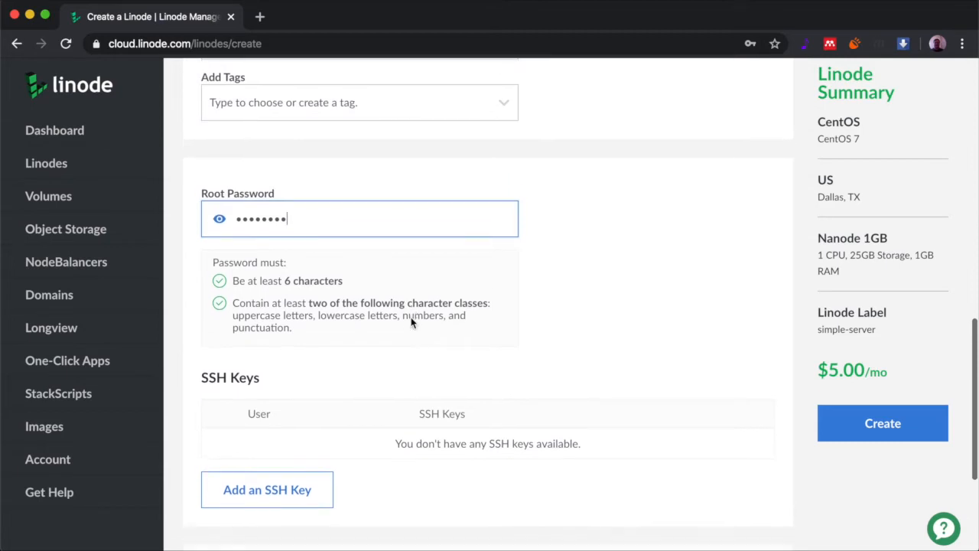
scroll(411, 324, down, 2)
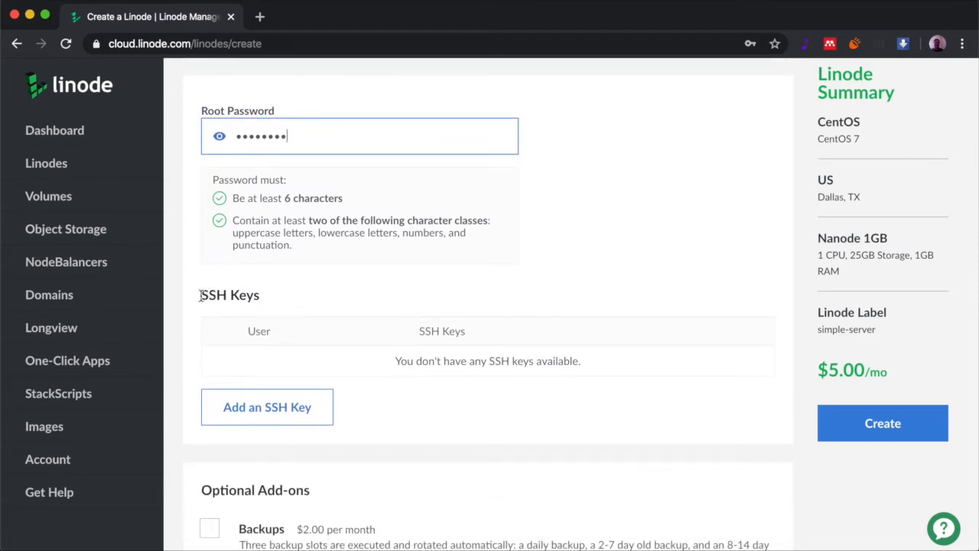
scroll(258, 303, down, 2)
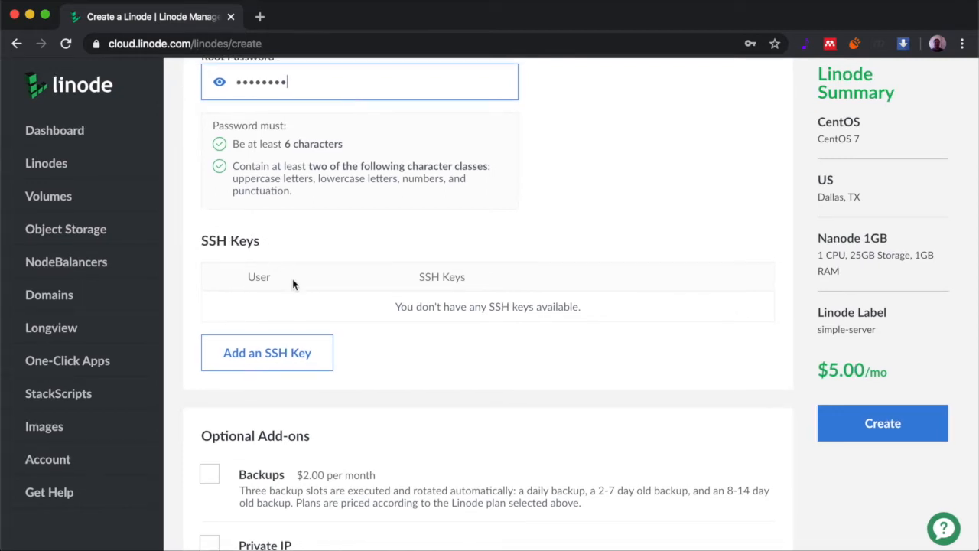
scroll(293, 283, down, 1)
scroll(293, 285, down, 2)
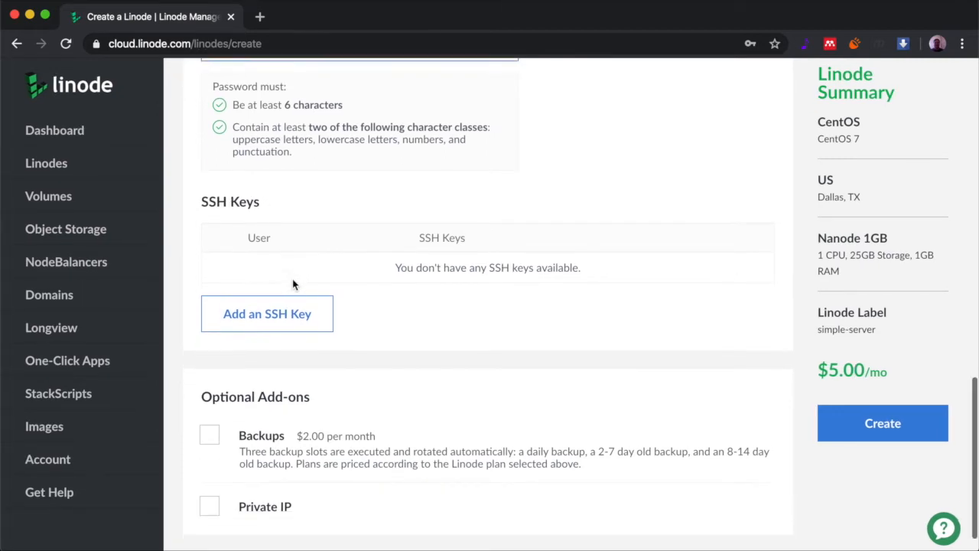
scroll(293, 284, up, 3)
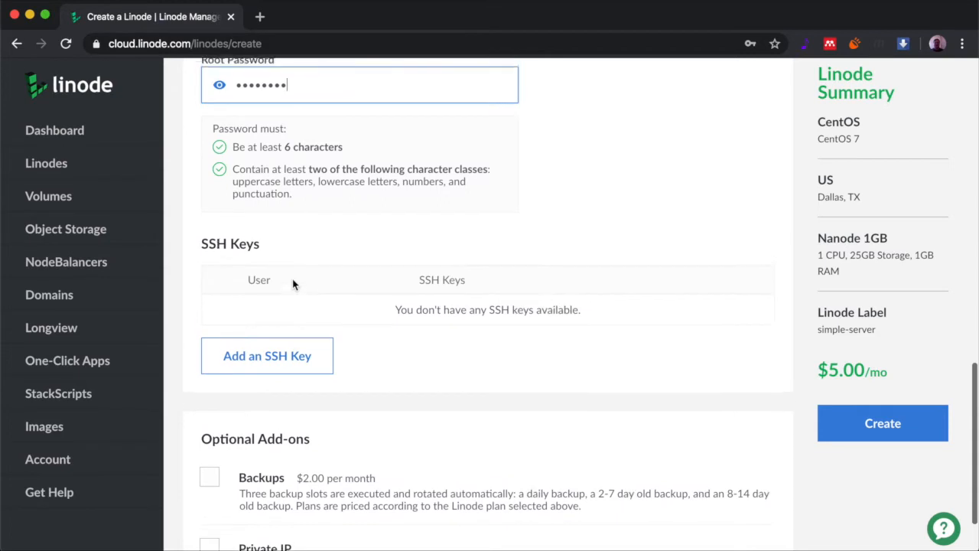
scroll(292, 285, down, 1)
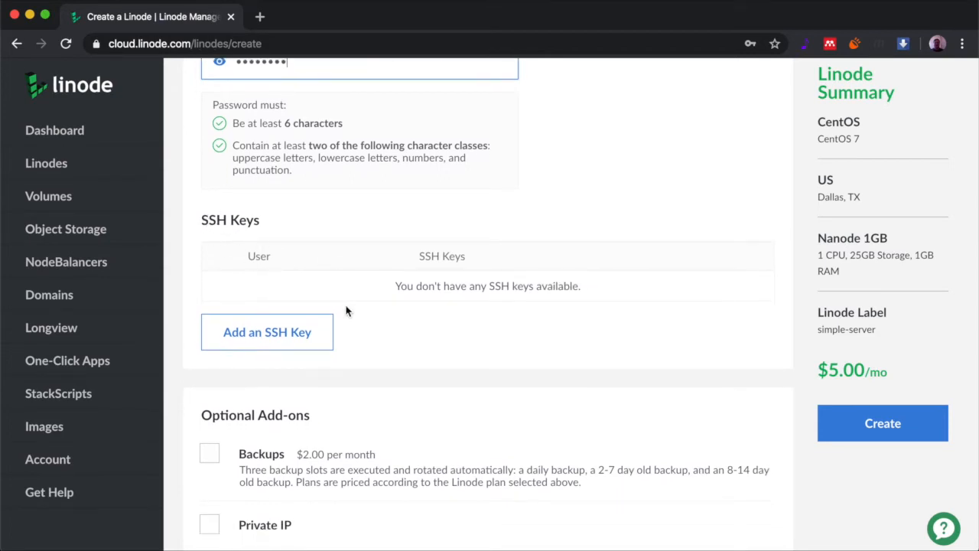
scroll(345, 311, down, 3)
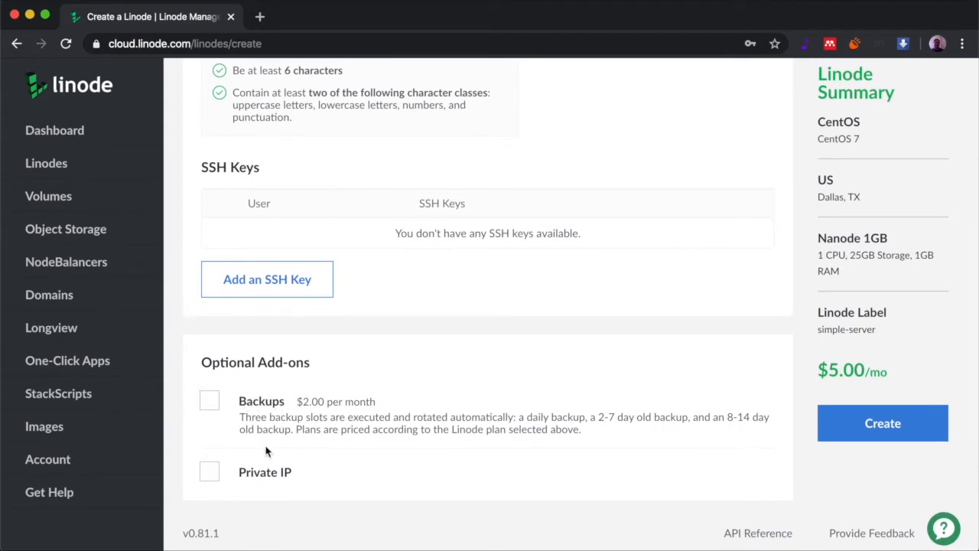
scroll(266, 452, up, 1)
scroll(266, 452, up, 2)
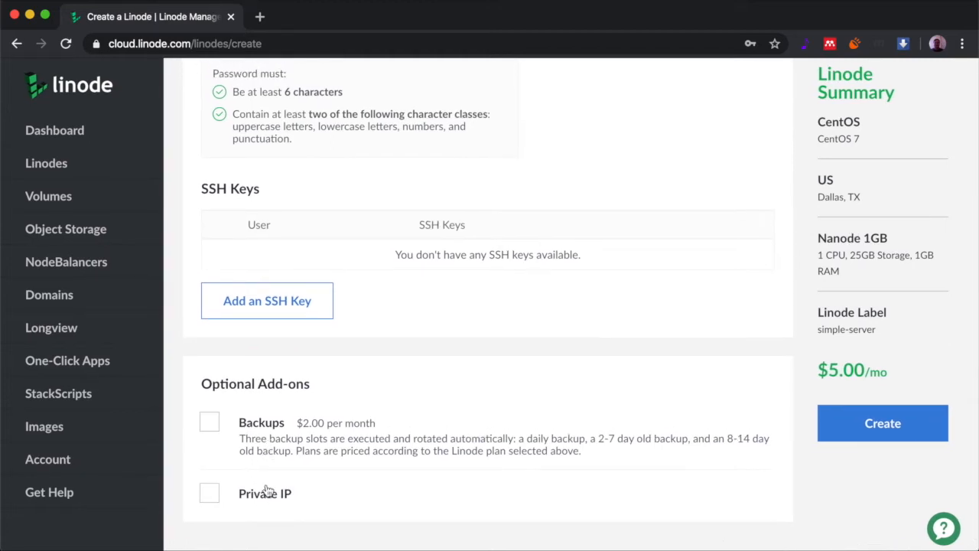
scroll(309, 409, down, 1)
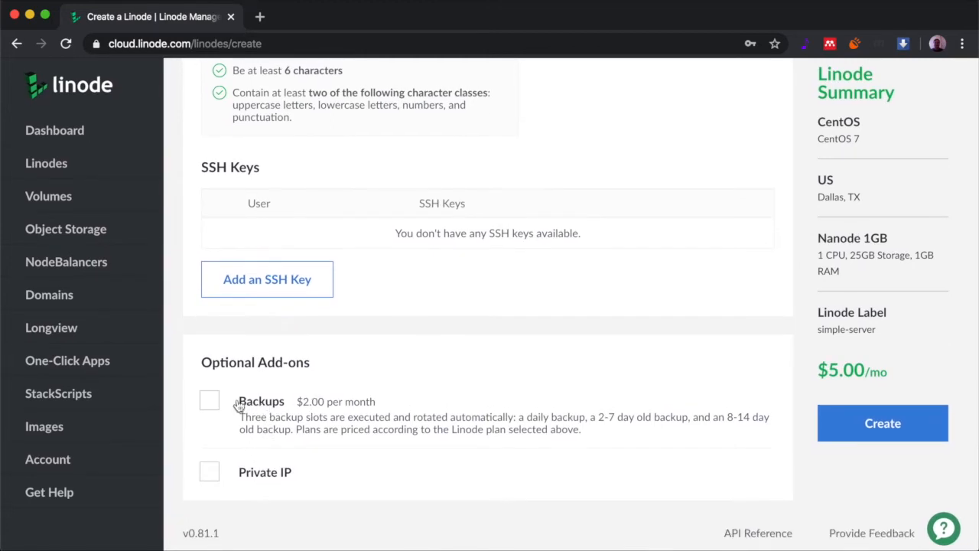
Add the $2.00/mo Backups add-on and create simple-server for $7.00/mo
click(211, 404)
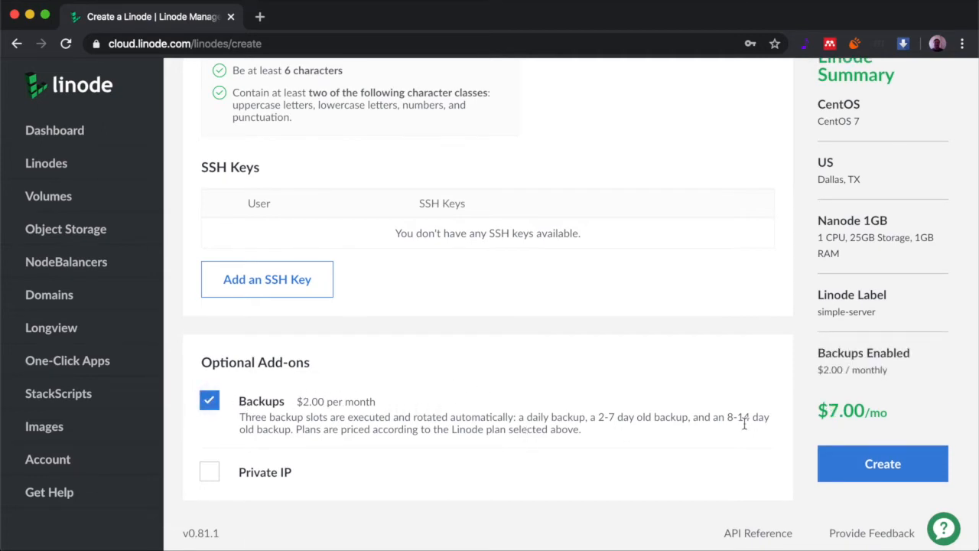
right_click(870, 459)
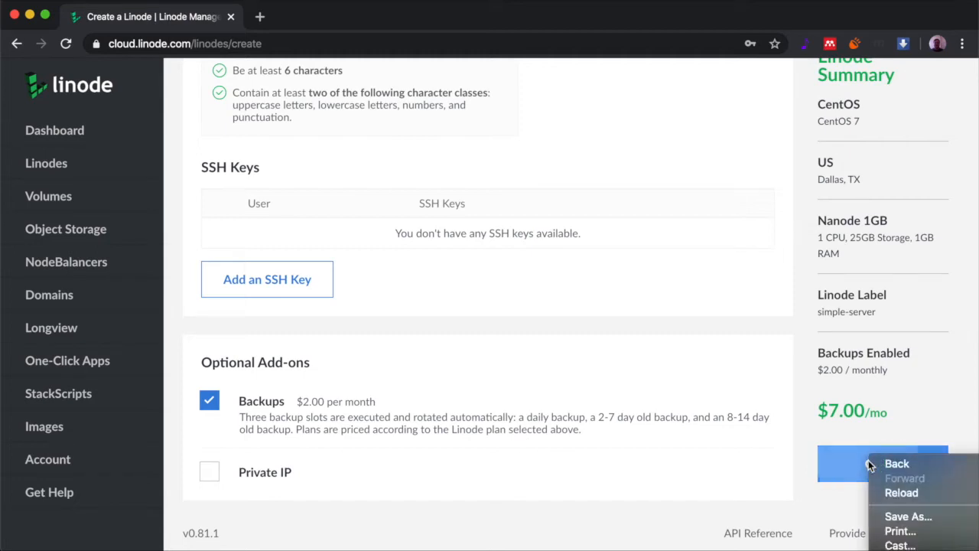
click(788, 416)
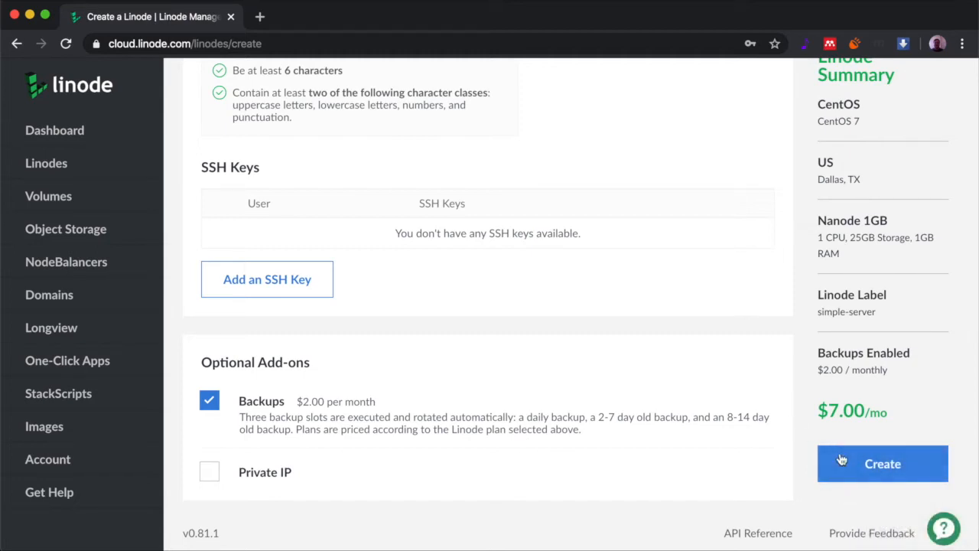
click(842, 458)
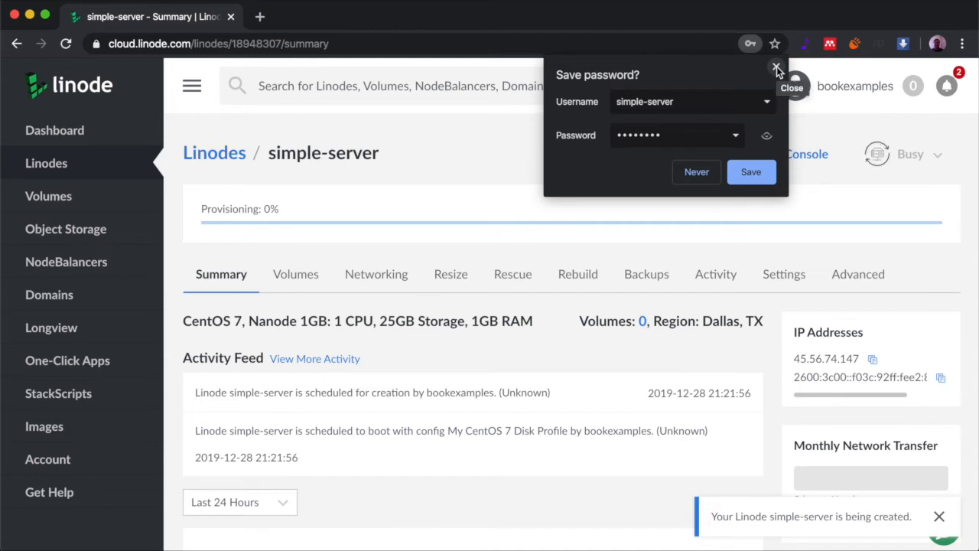
Close Chrome's 'Save password?' popup over the simple-server summary page
click(776, 67)
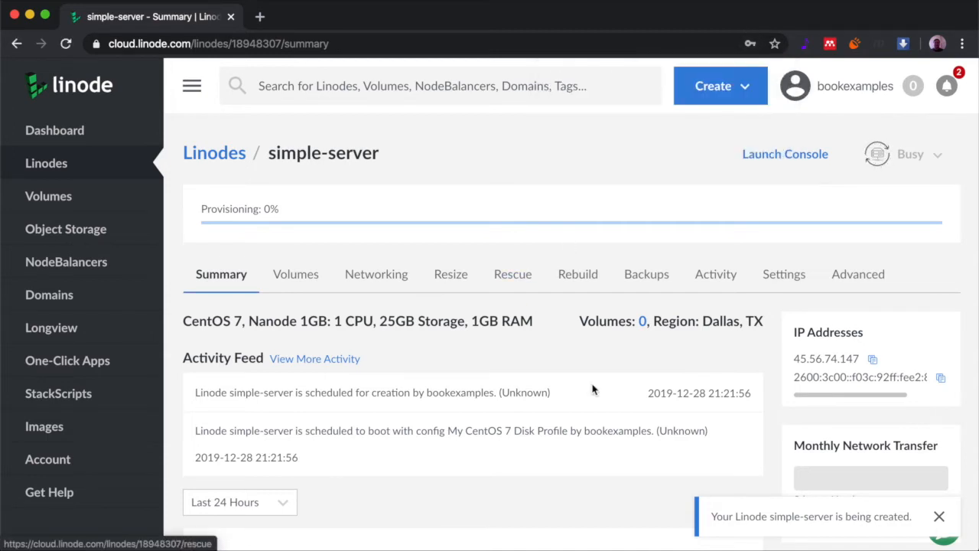
scroll(525, 260, down, 3)
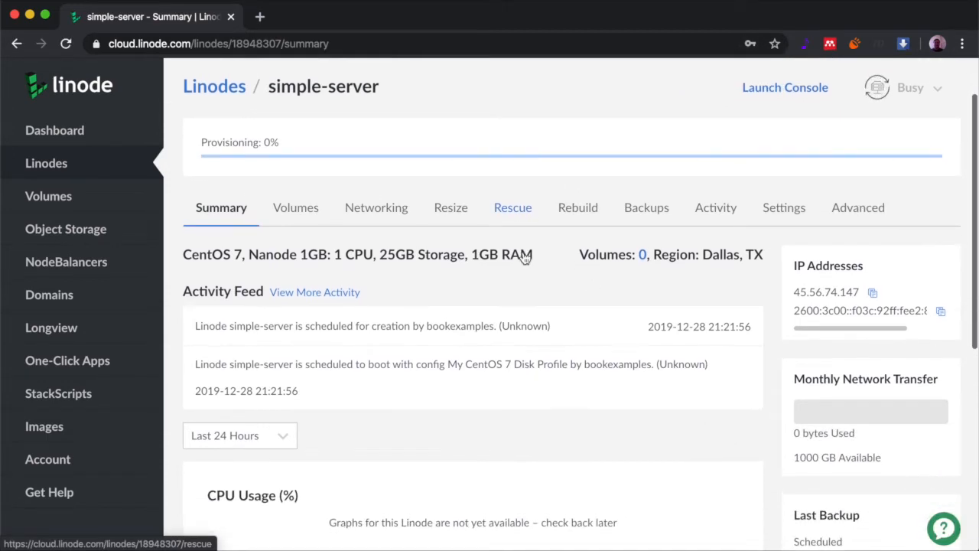
scroll(524, 257, up, 2)
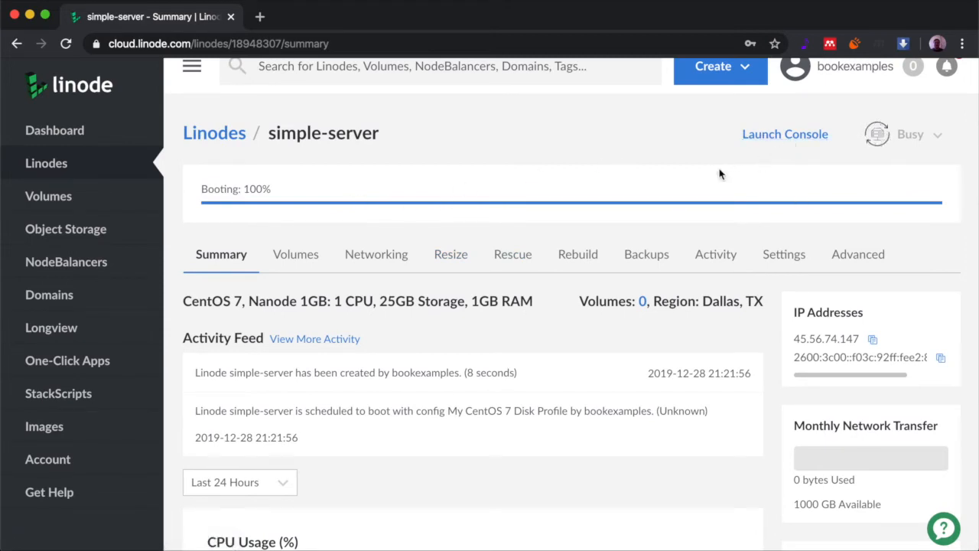
Launch simple-server's Lish console, log in as root with the password, then close the console
click(797, 138)
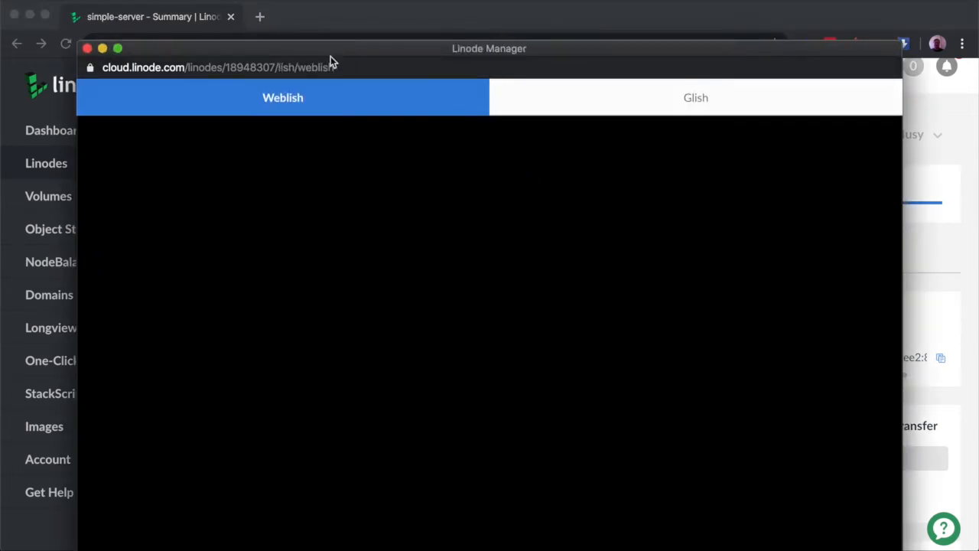
drag(332, 51, 336, 16)
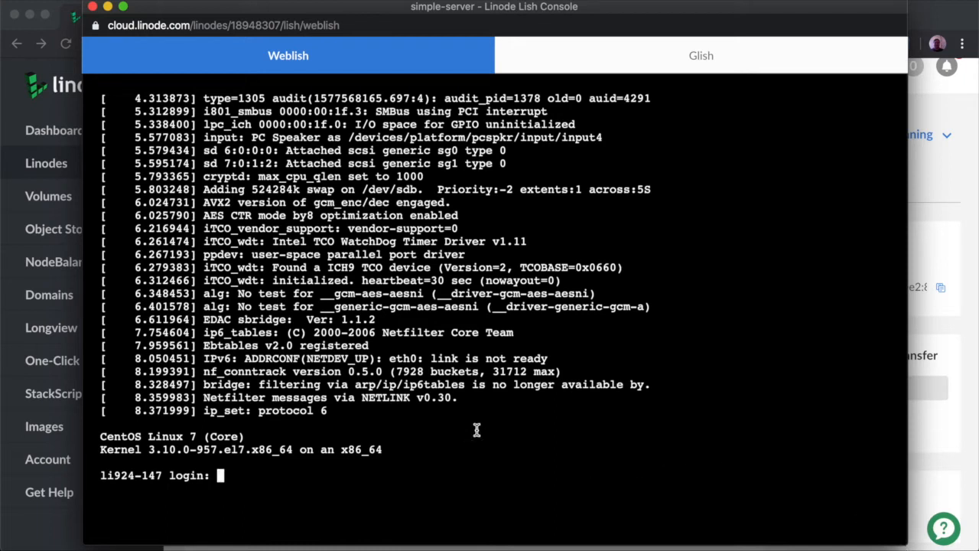
text(root)
key(Return)
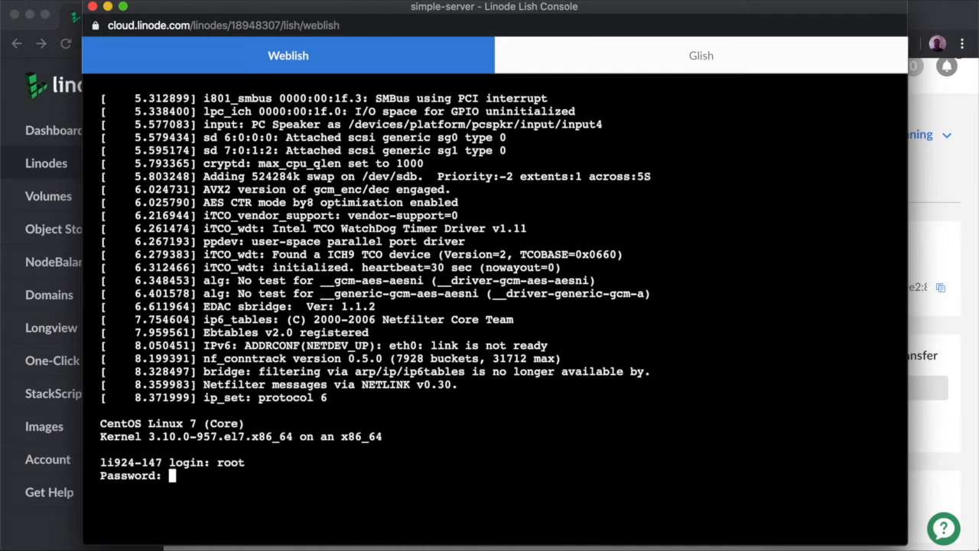
key(Return)
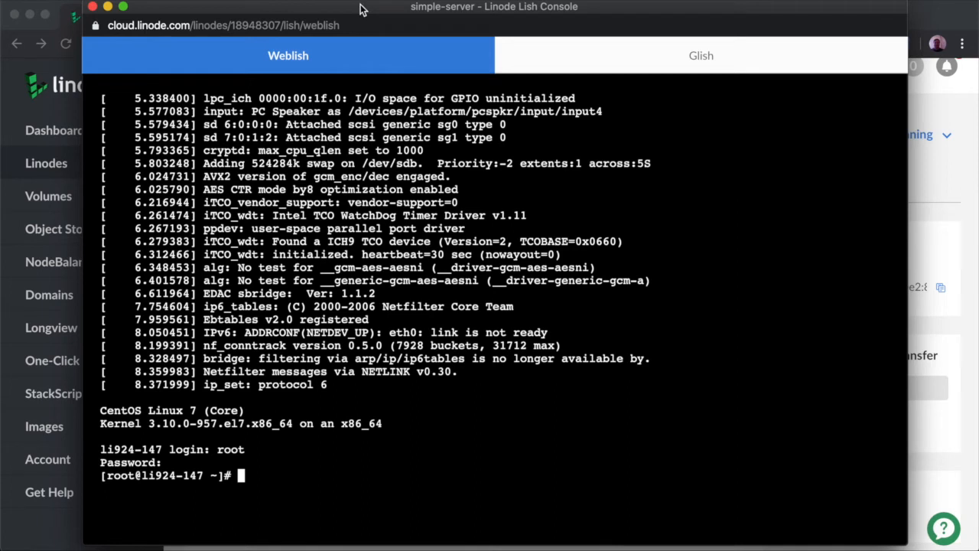
drag(266, 11, 374, 2)
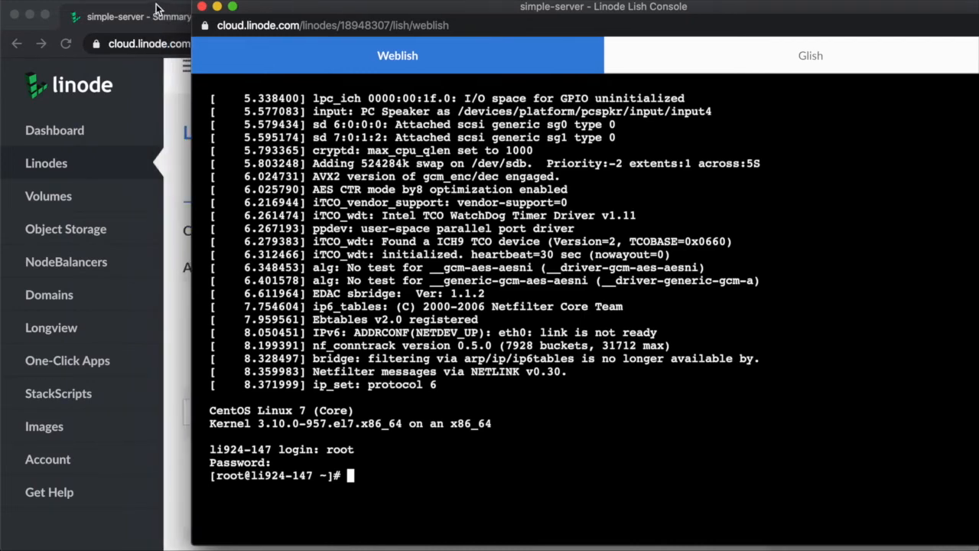
click(202, 8)
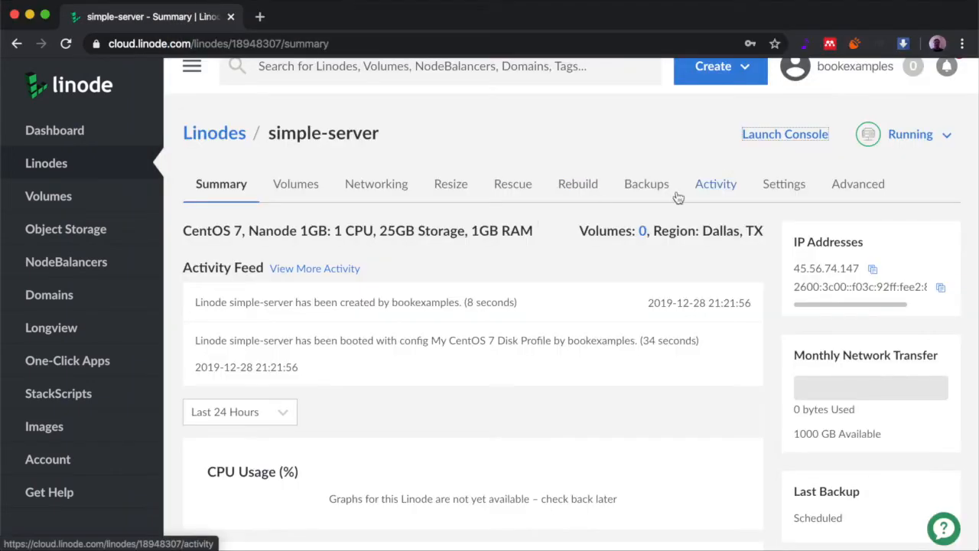
scroll(498, 278, down, 2)
scroll(498, 279, up, 2)
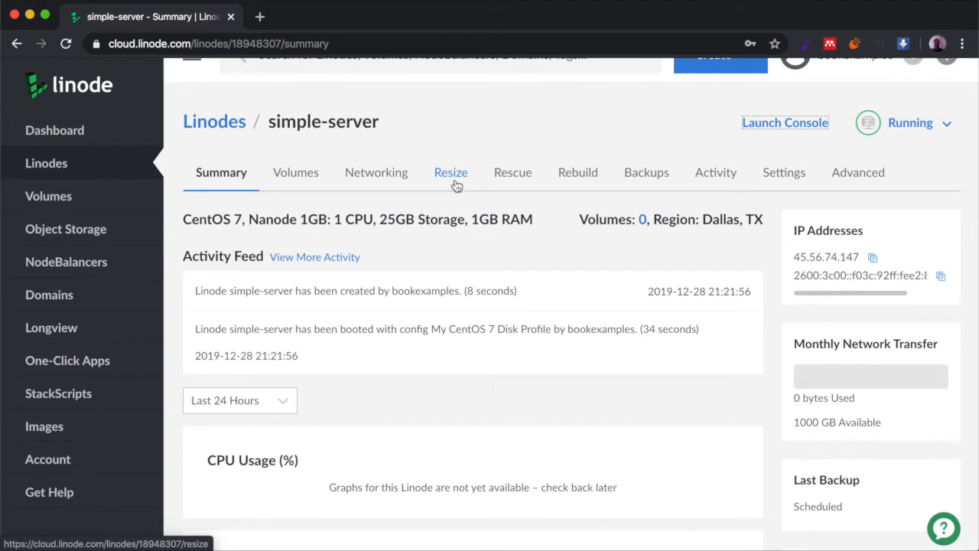
scroll(259, 122, up, 1)
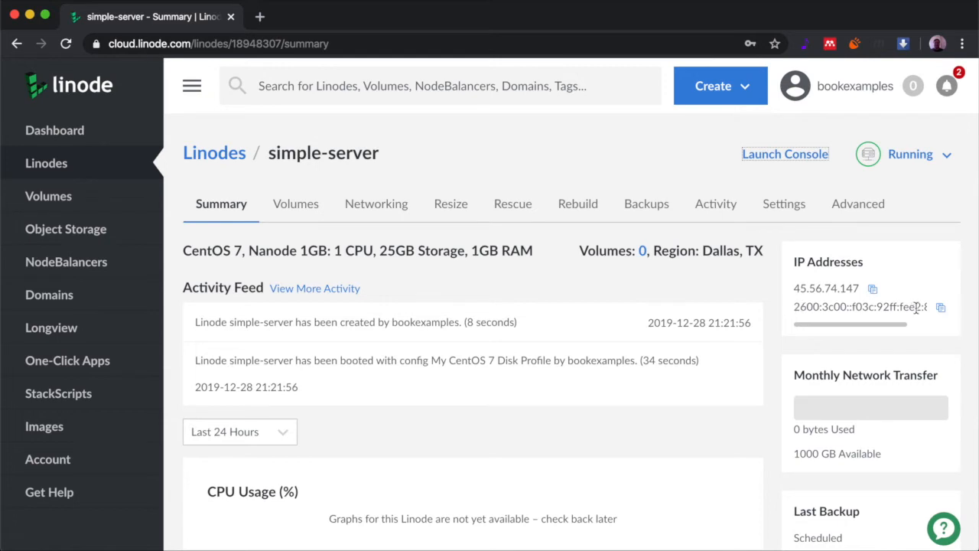
drag(887, 327, 847, 326)
scroll(519, 358, down, 4)
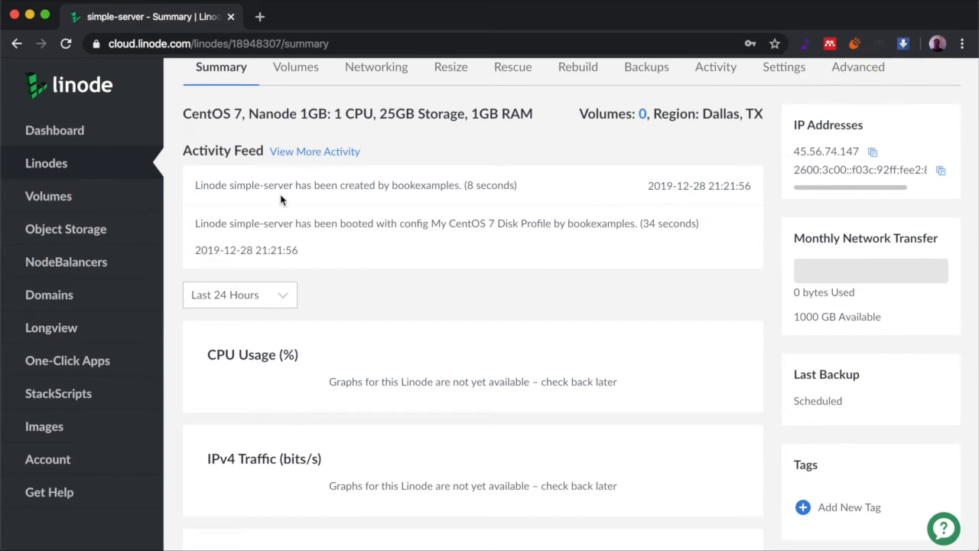
scroll(413, 265, down, 7)
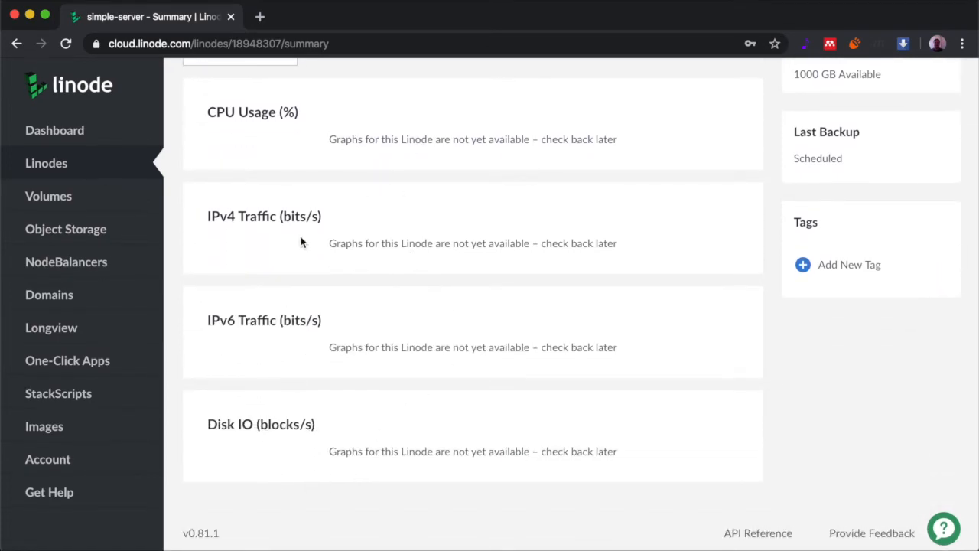
scroll(302, 243, up, 3)
scroll(301, 242, up, 9)
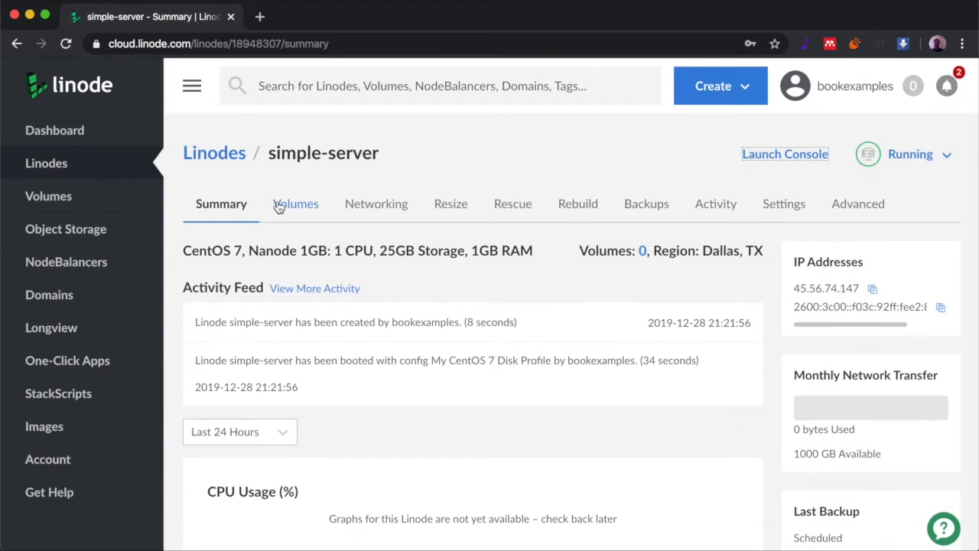
Check Volumes, then review Networking's SSH access, public IPv4 45.56.74.147 and IPv6 addresses
click(298, 206)
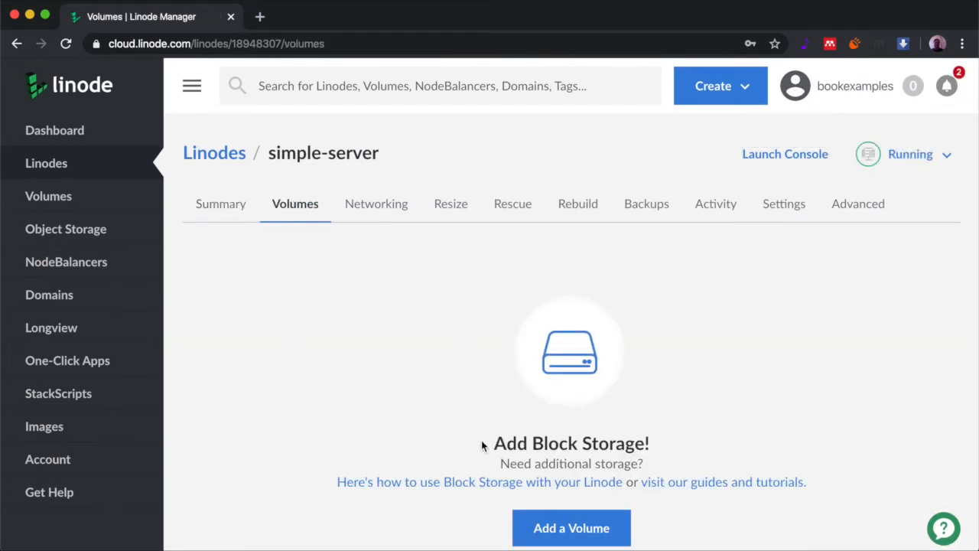
click(397, 220)
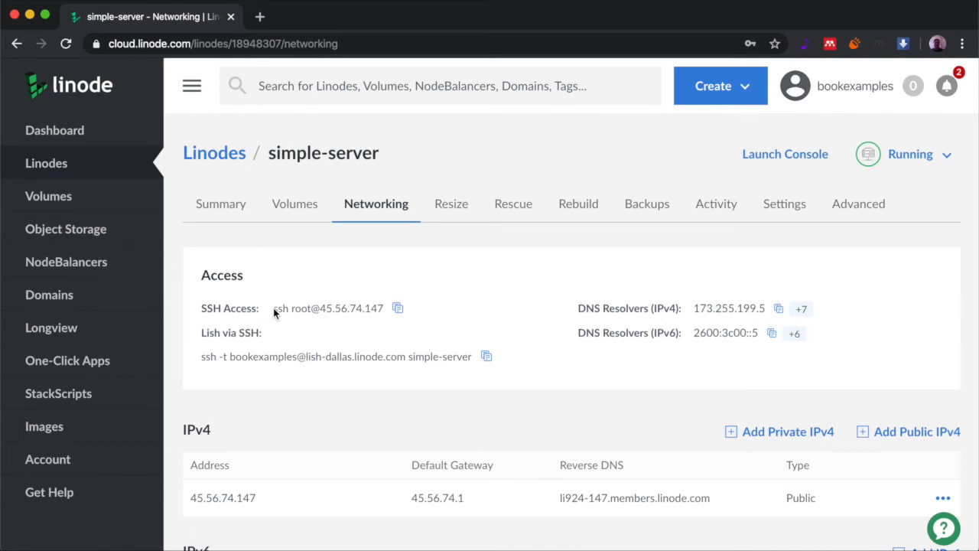
scroll(520, 319, down, 2)
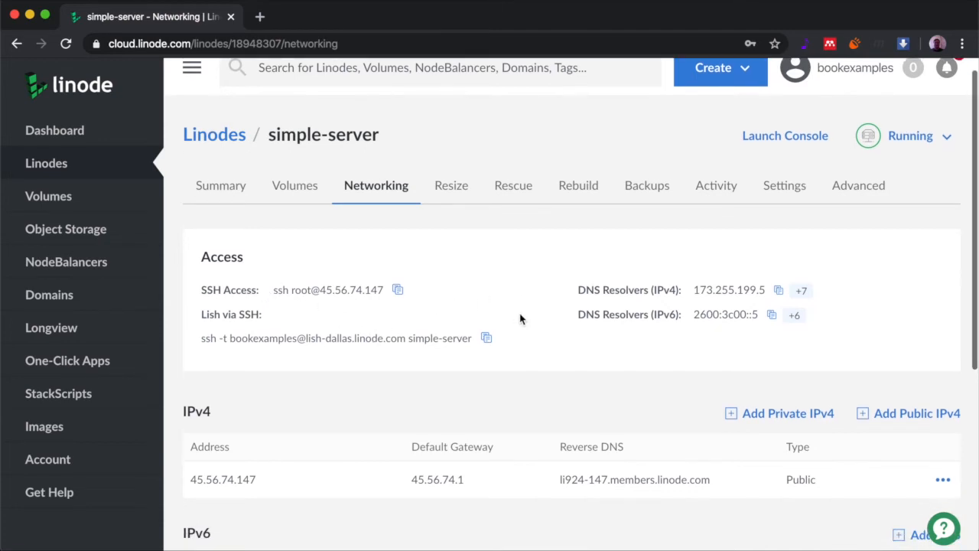
scroll(507, 327, down, 1)
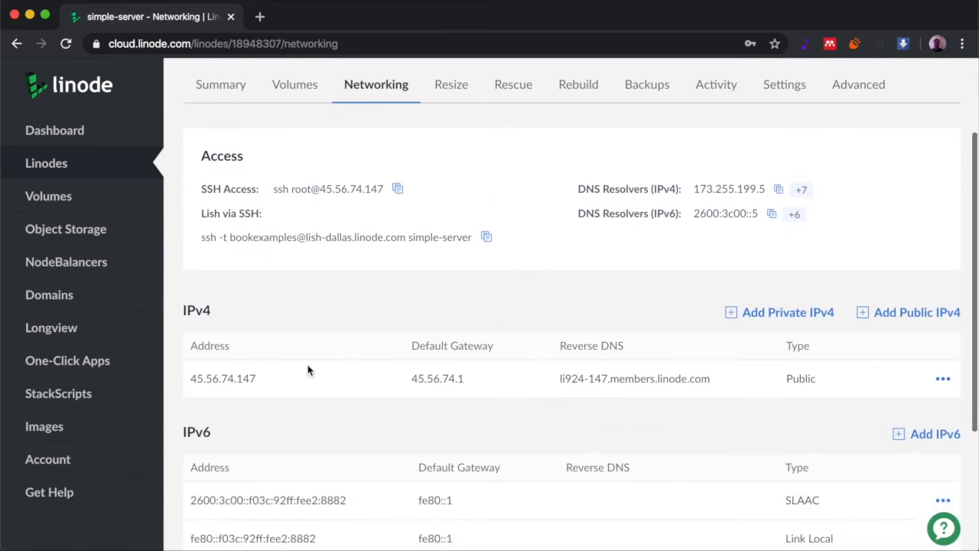
scroll(310, 376, down, 3)
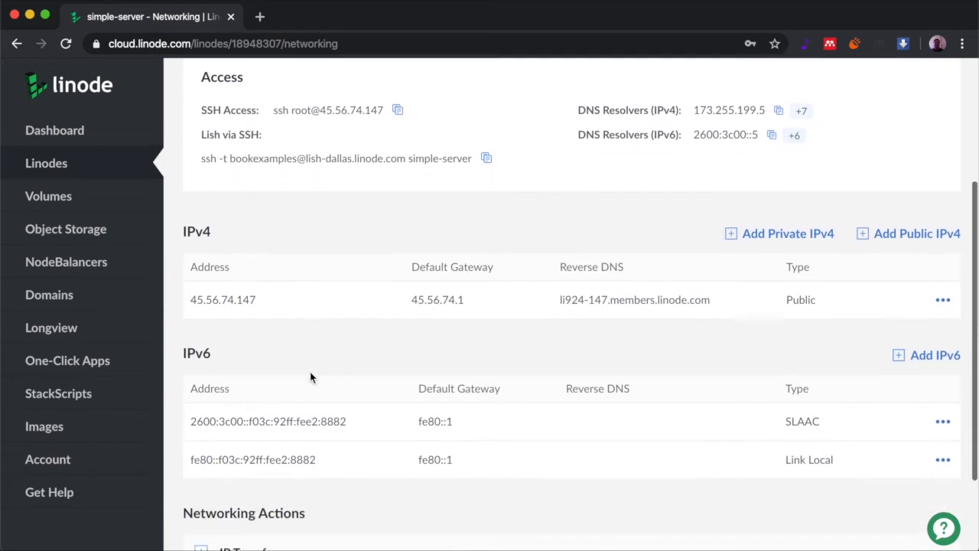
scroll(310, 376, down, 1)
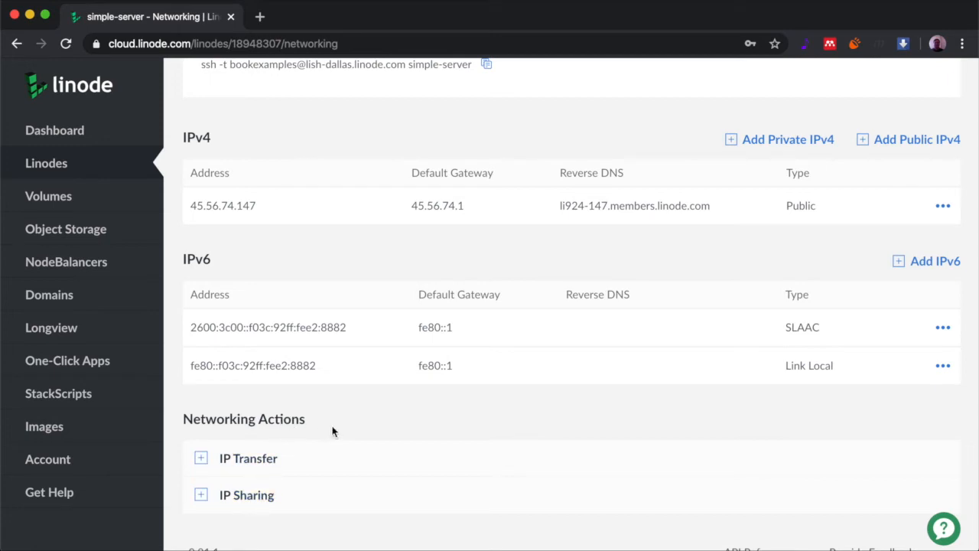
scroll(301, 389, up, 5)
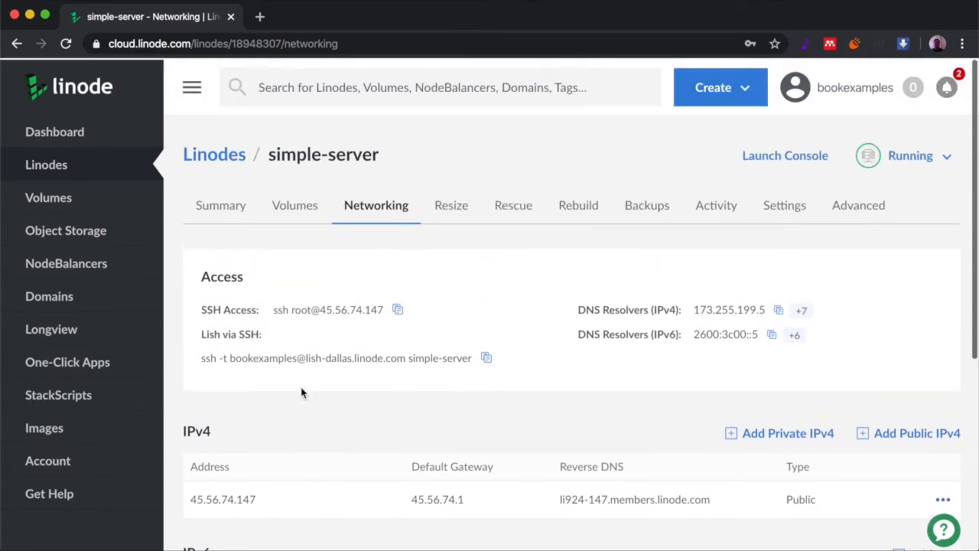
Open simple-server's Resize plans, with Nanode 1GB at $5/month shown as current
click(457, 213)
scroll(433, 258, down, 2)
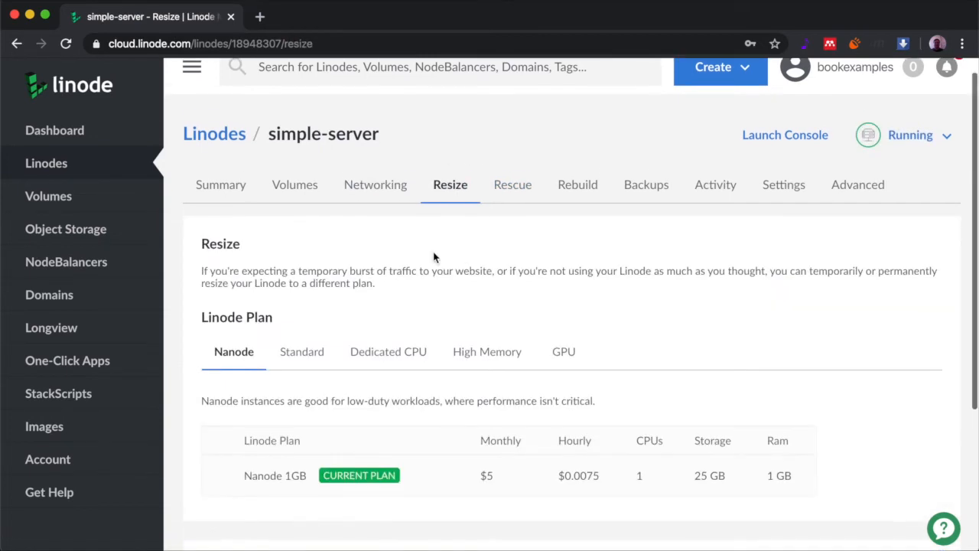
scroll(433, 258, down, 2)
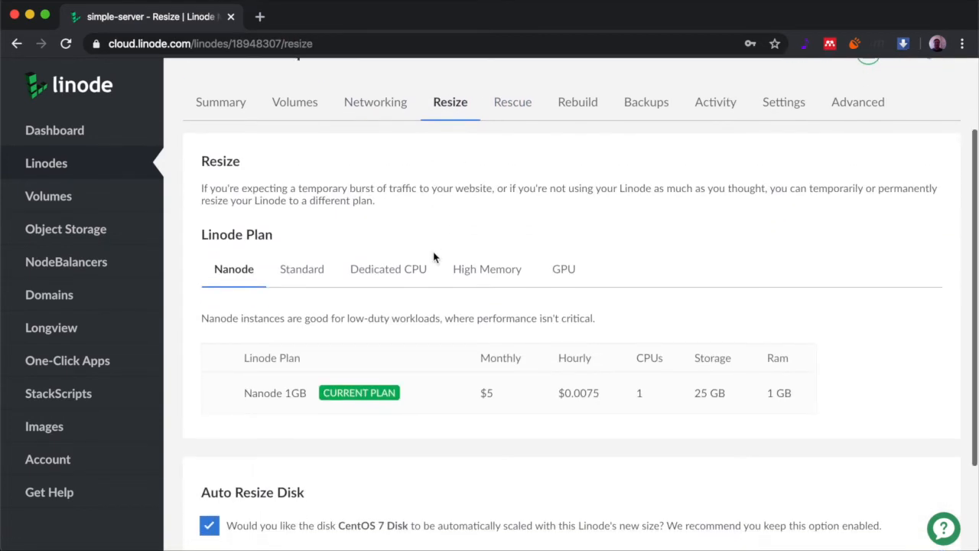
scroll(433, 258, down, 1)
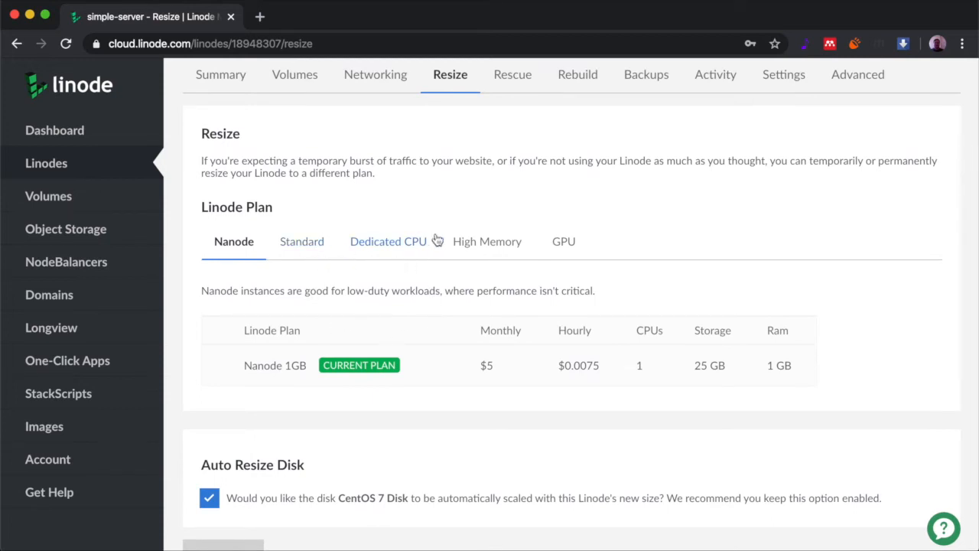
scroll(480, 243, up, 5)
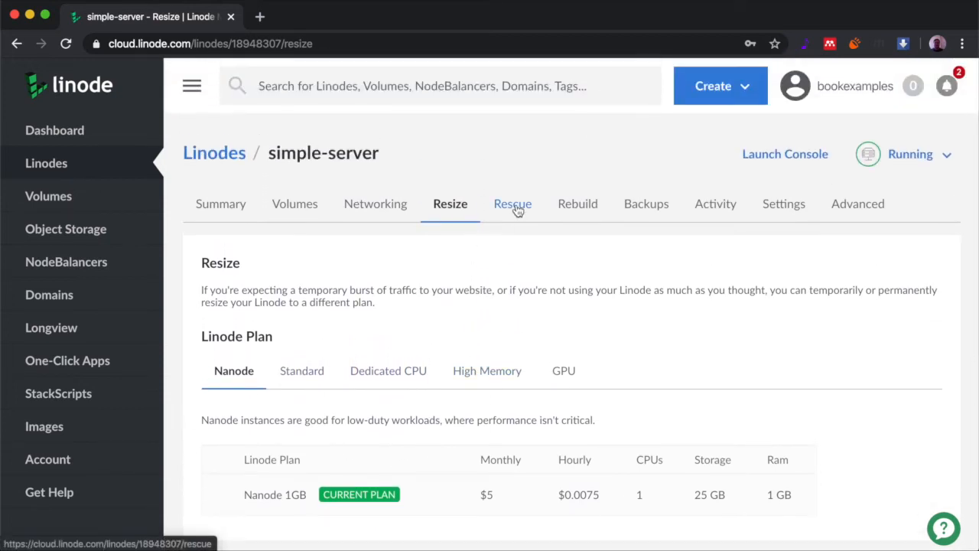
Look through simple-server's Rescue disk settings
click(517, 212)
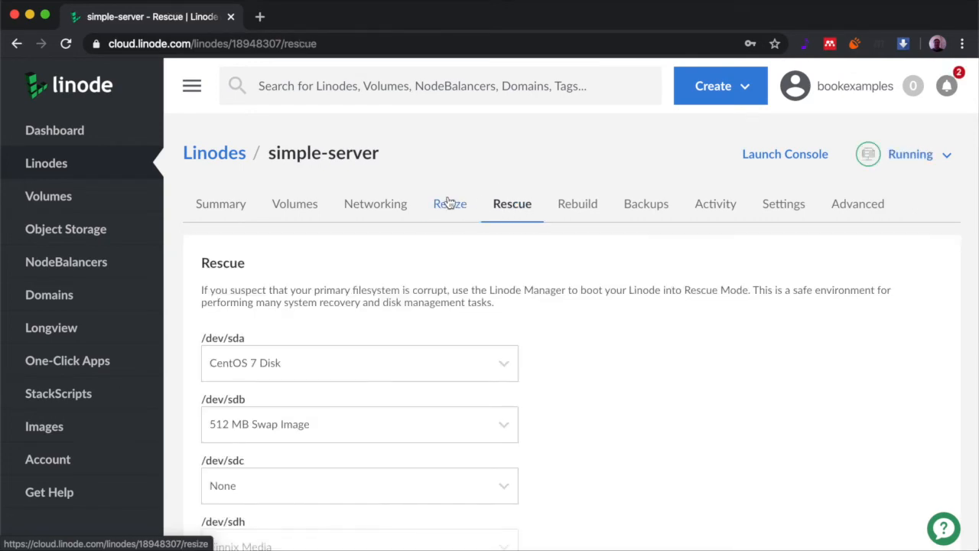
scroll(518, 259, down, 3)
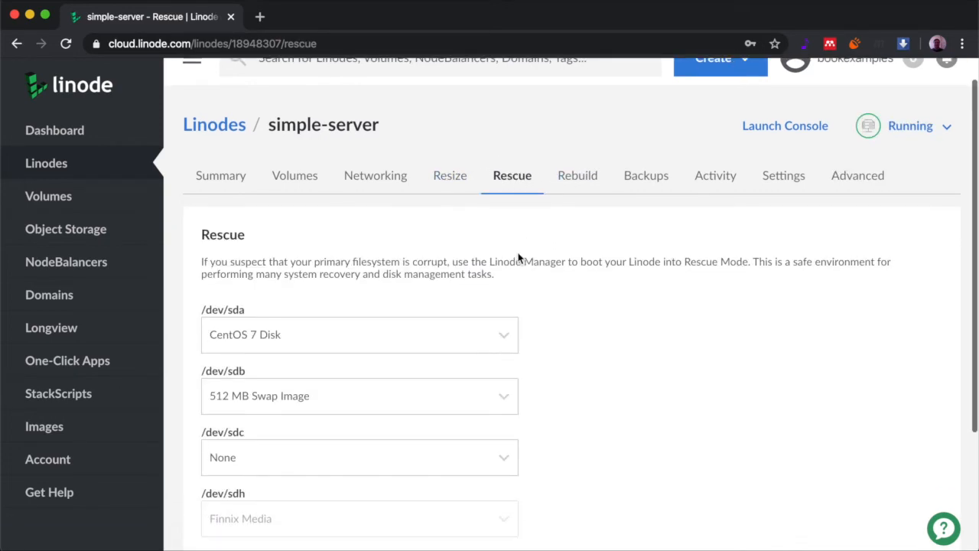
scroll(518, 259, up, 1)
scroll(518, 258, down, 2)
scroll(518, 259, up, 3)
scroll(518, 256, up, 1)
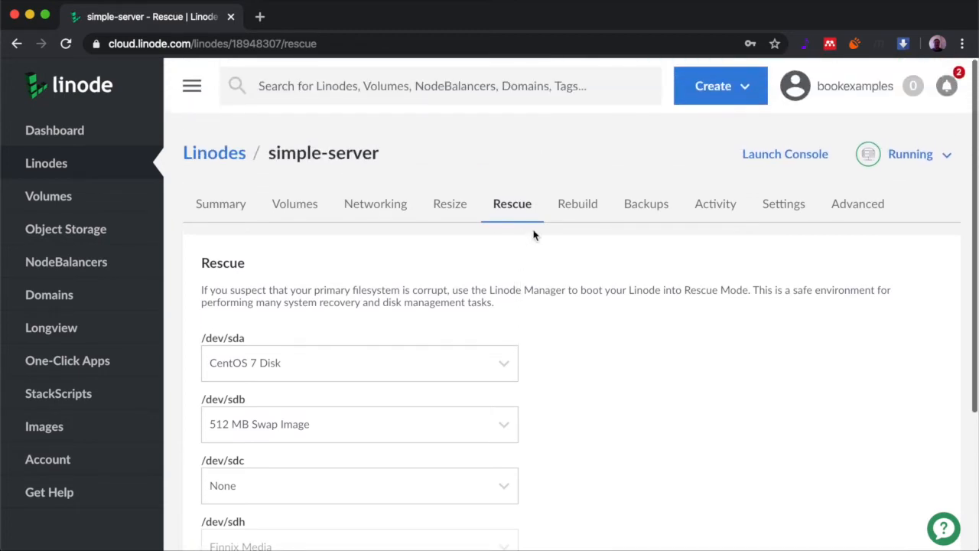
Review the Rebuild form, set to rebuild From Image with no image chosen
click(584, 211)
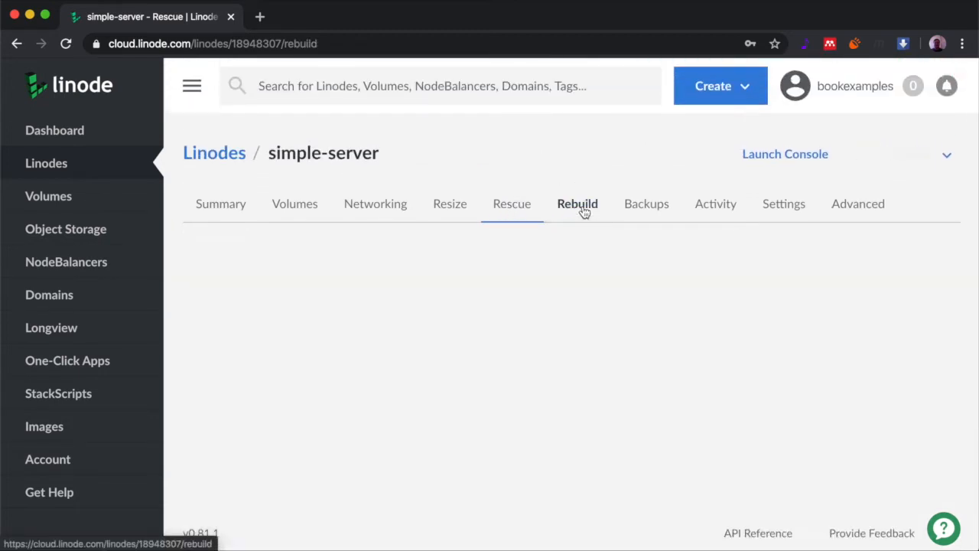
scroll(485, 250, down, 2)
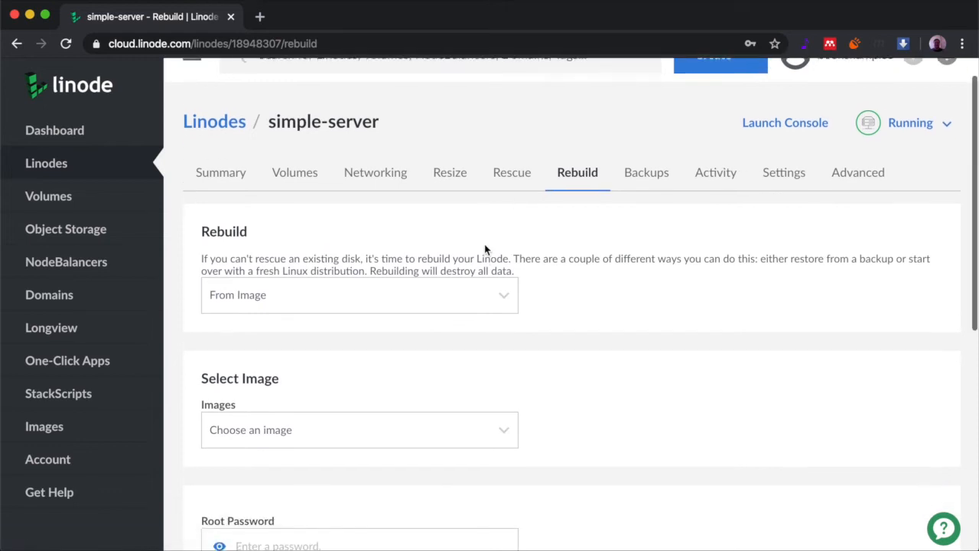
scroll(482, 252, up, 2)
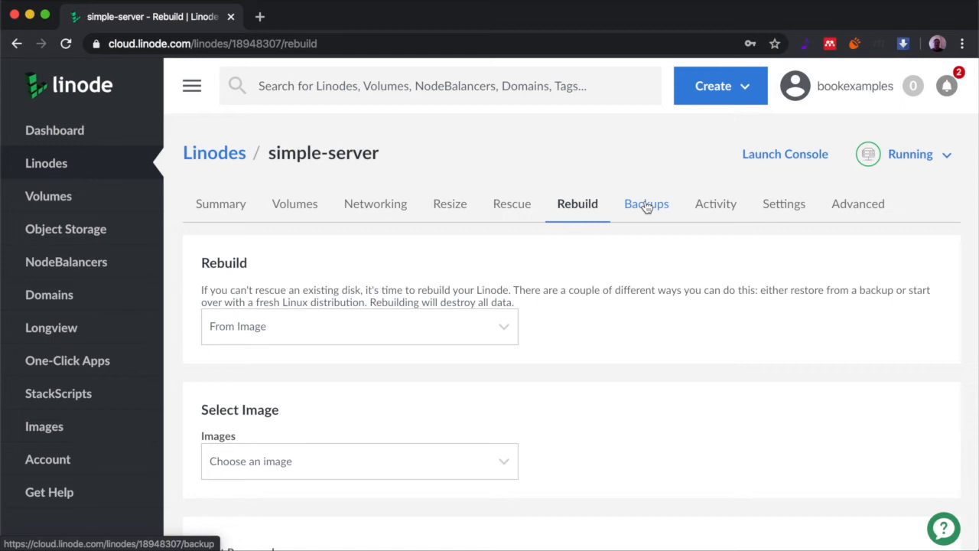
Open simple-server's Backups page and highlight the Manual Snapshot heading
click(647, 205)
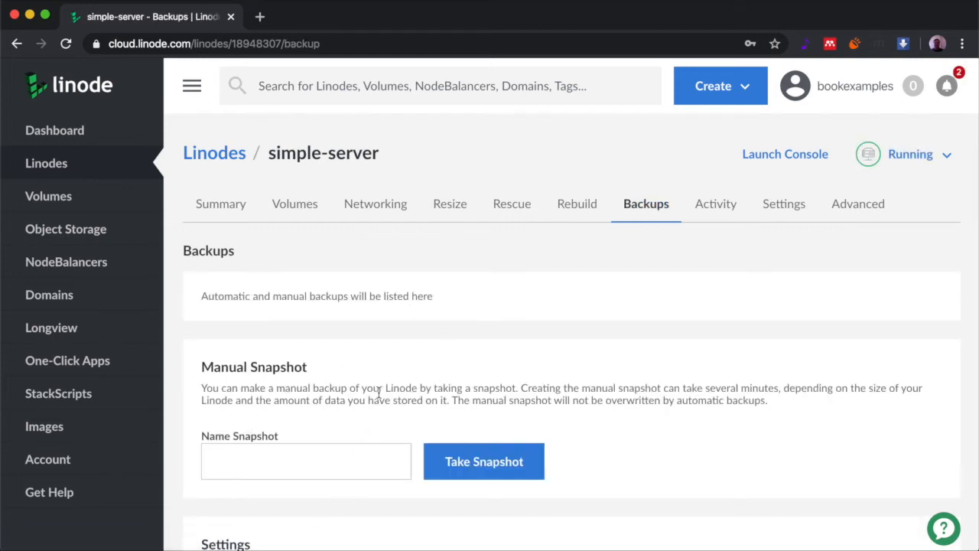
scroll(378, 390, down, 3)
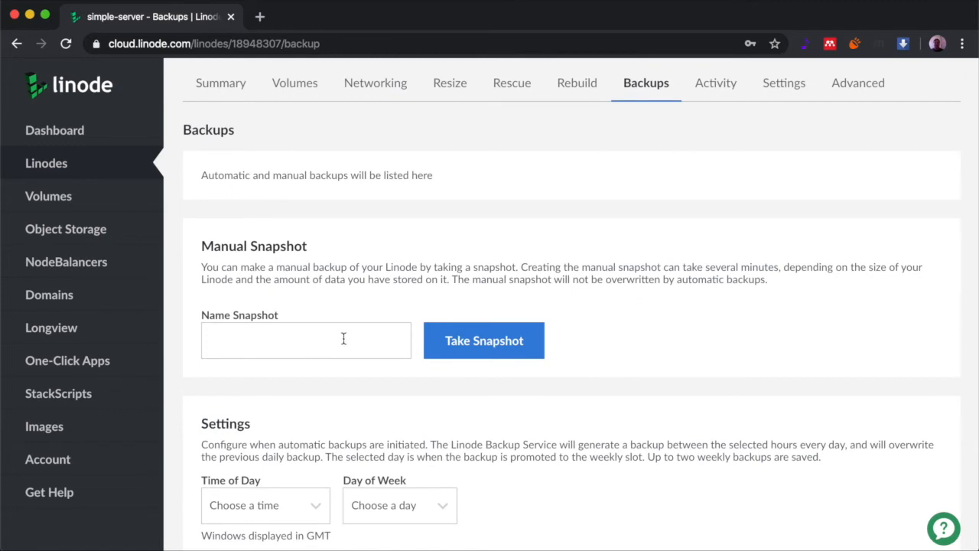
drag(201, 246, 312, 246)
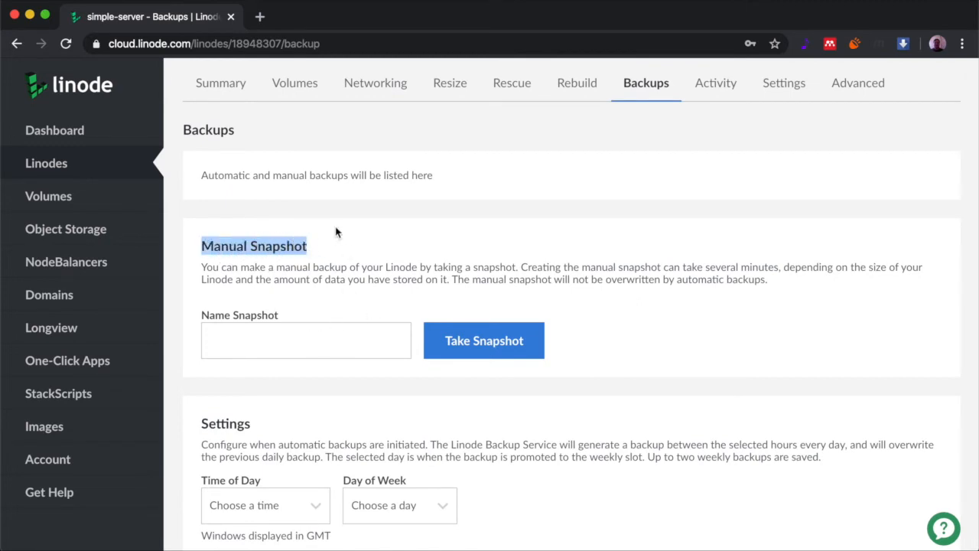
scroll(335, 230, up, 1)
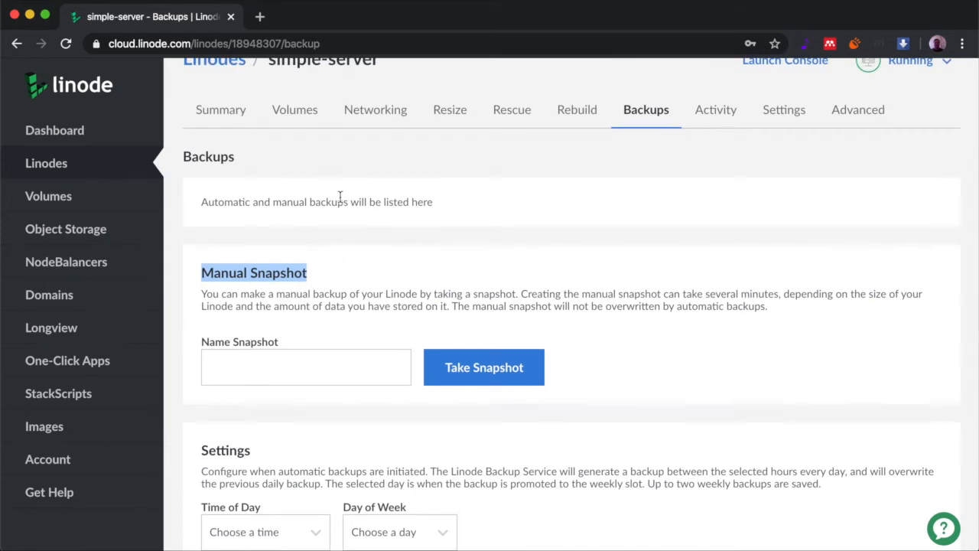
Name the manual snapshot 'Test Snapshot' and take it, confirming the prompt
click(319, 370)
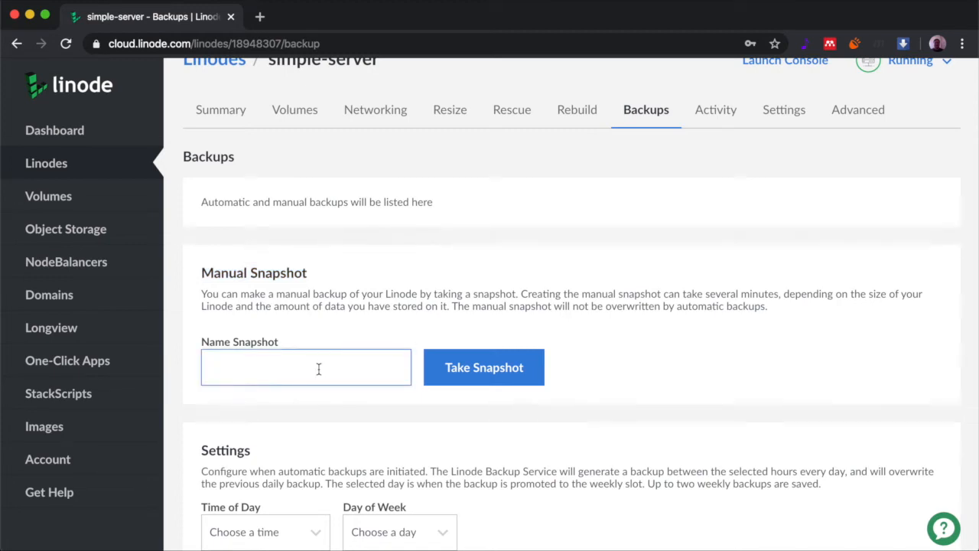
text(Test Snapshot)
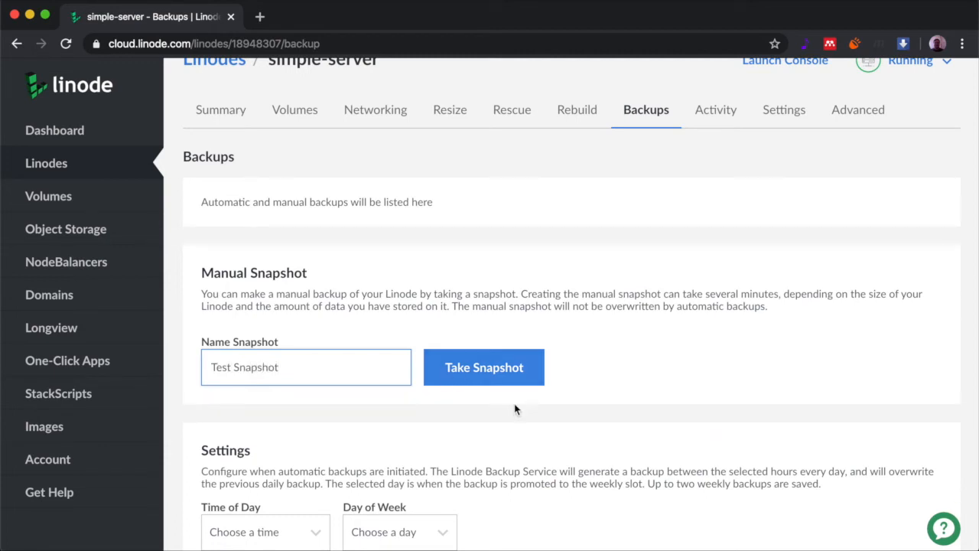
click(483, 371)
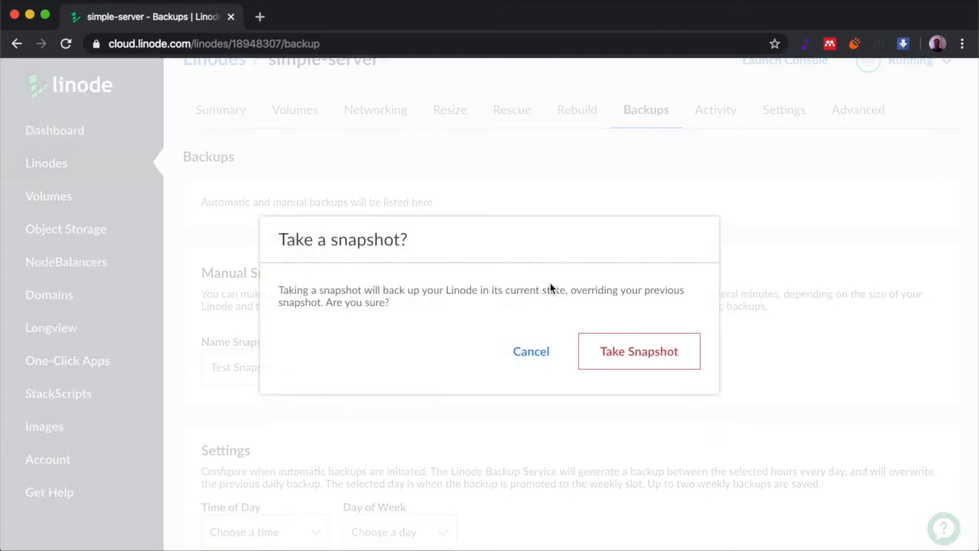
click(636, 355)
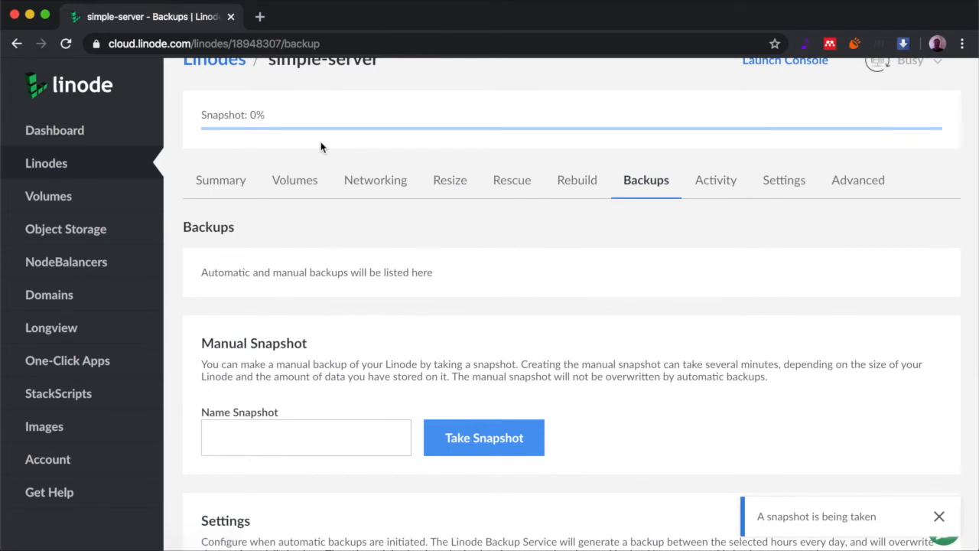
scroll(320, 149, up, 2)
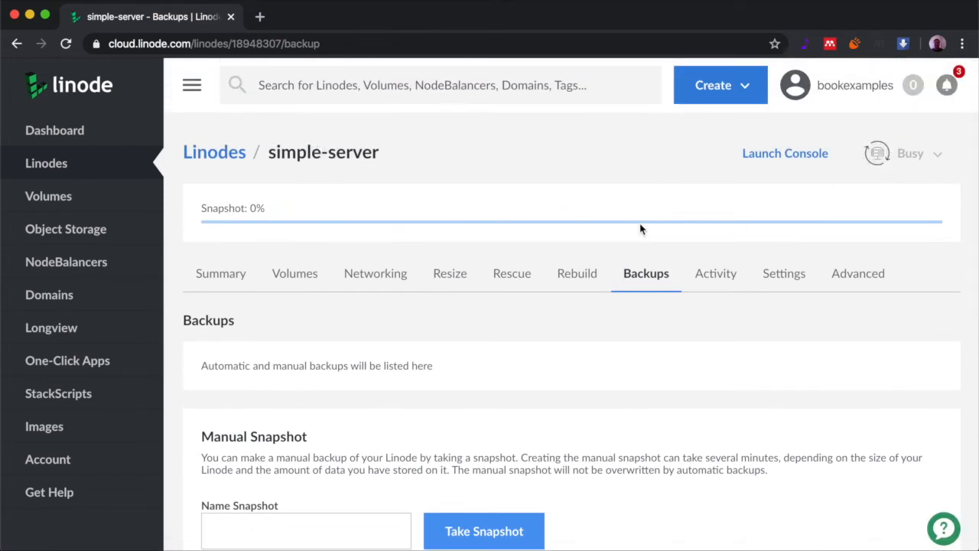
scroll(763, 234, down, 1)
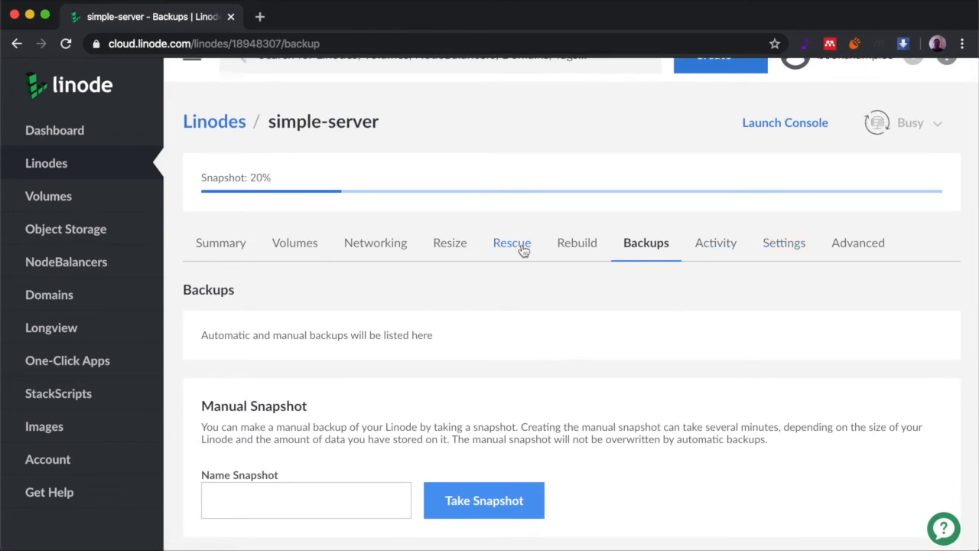
scroll(597, 312, up, 1)
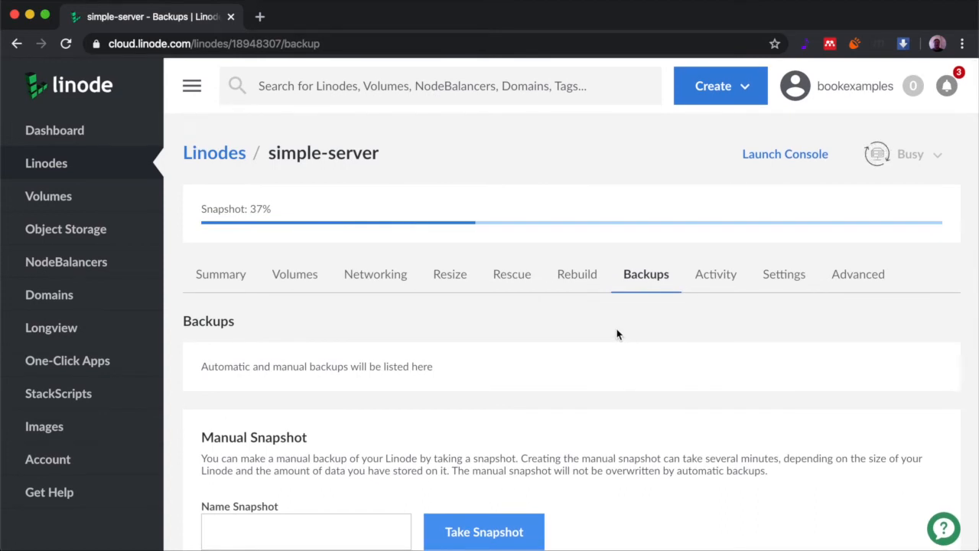
scroll(618, 335, down, 1)
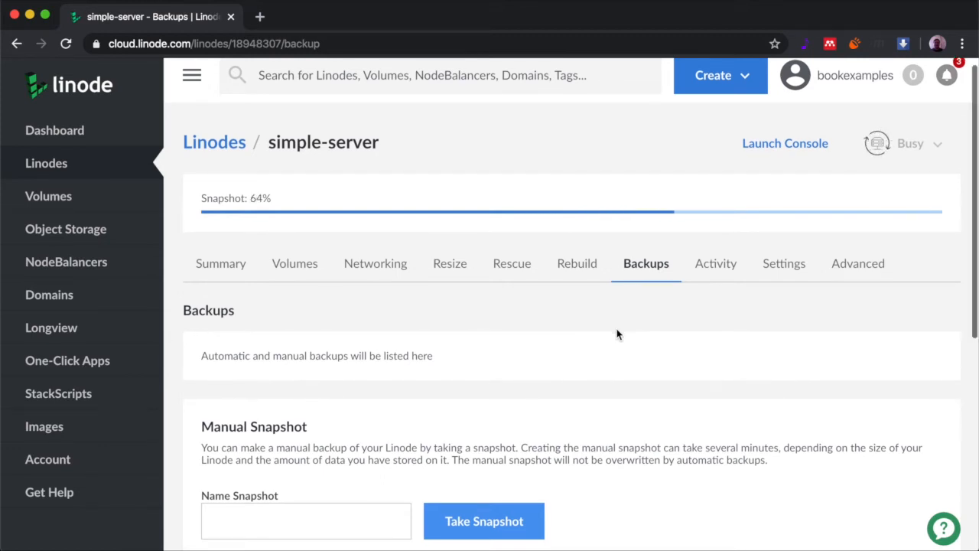
scroll(618, 335, down, 2)
scroll(618, 334, up, 2)
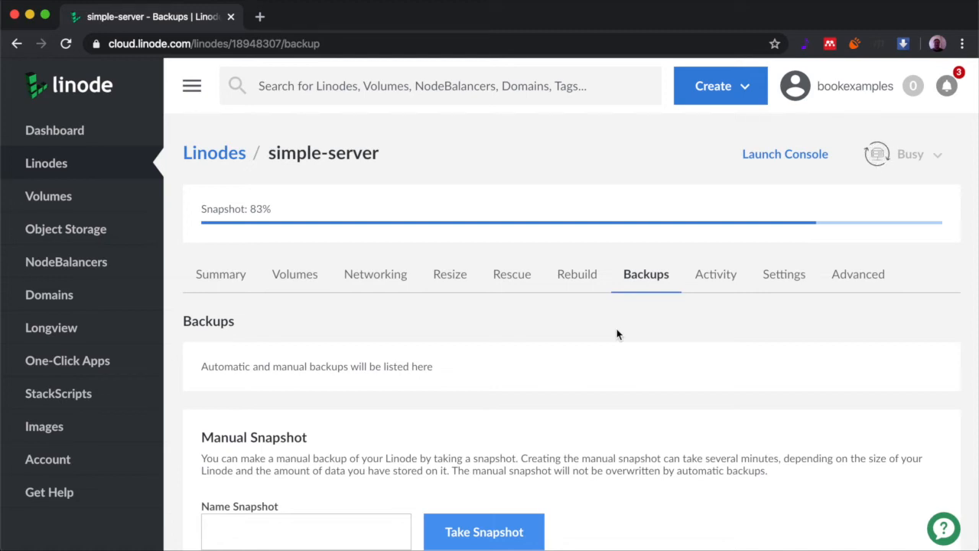
scroll(618, 335, down, 5)
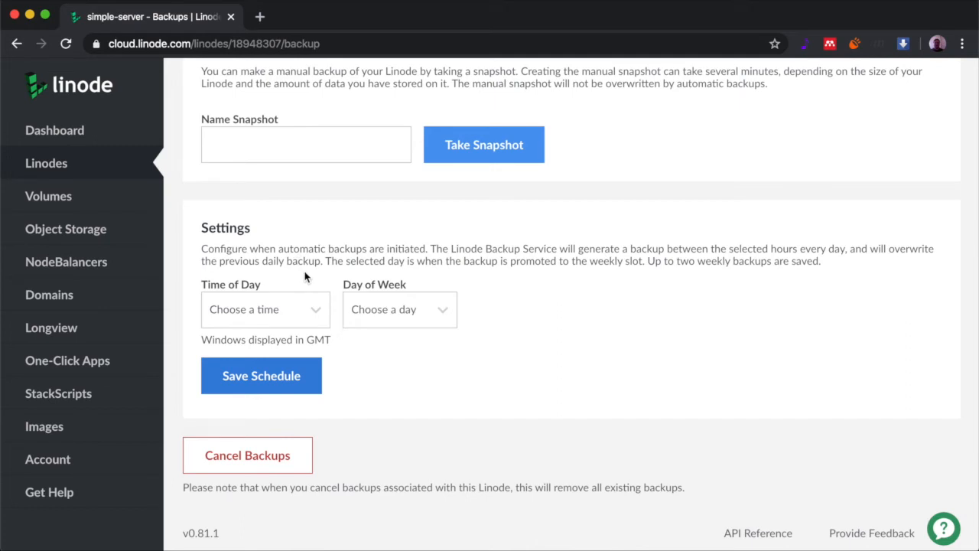
Choose the 08:00 - 10:00 backup window and Wednesday as backup day, then save the schedule
click(317, 313)
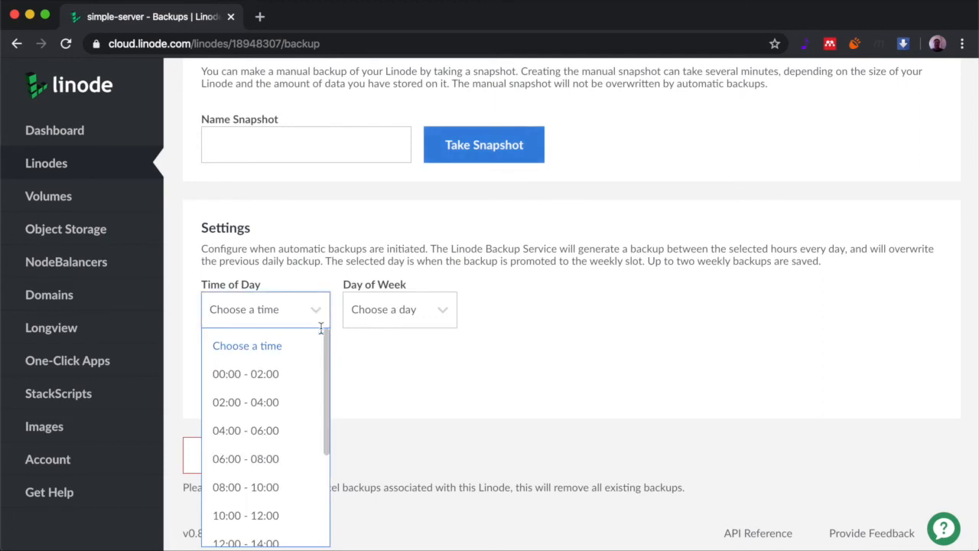
click(275, 401)
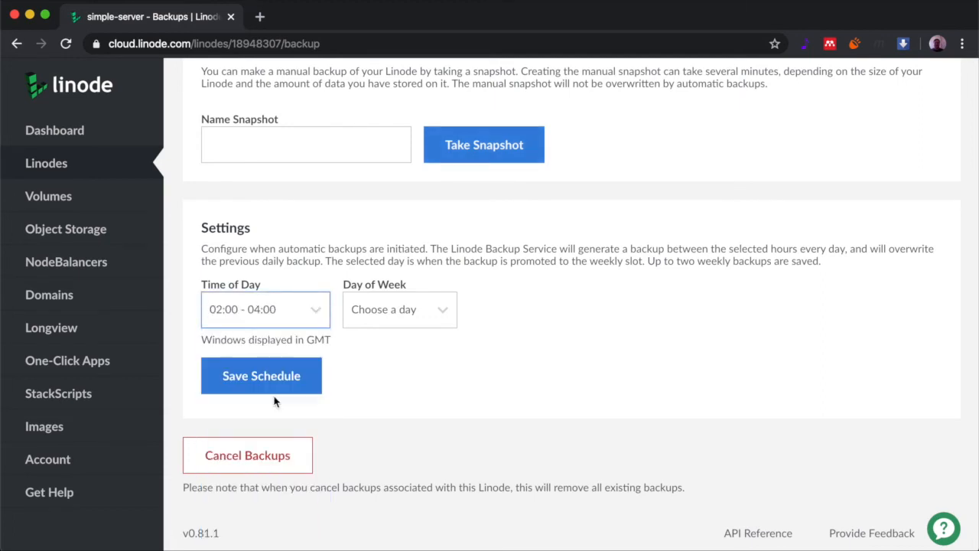
click(318, 312)
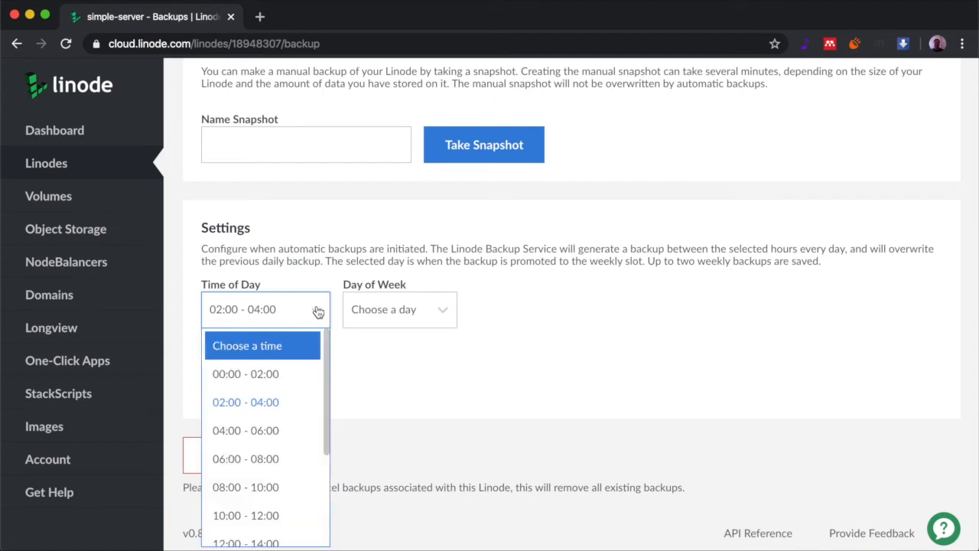
click(291, 486)
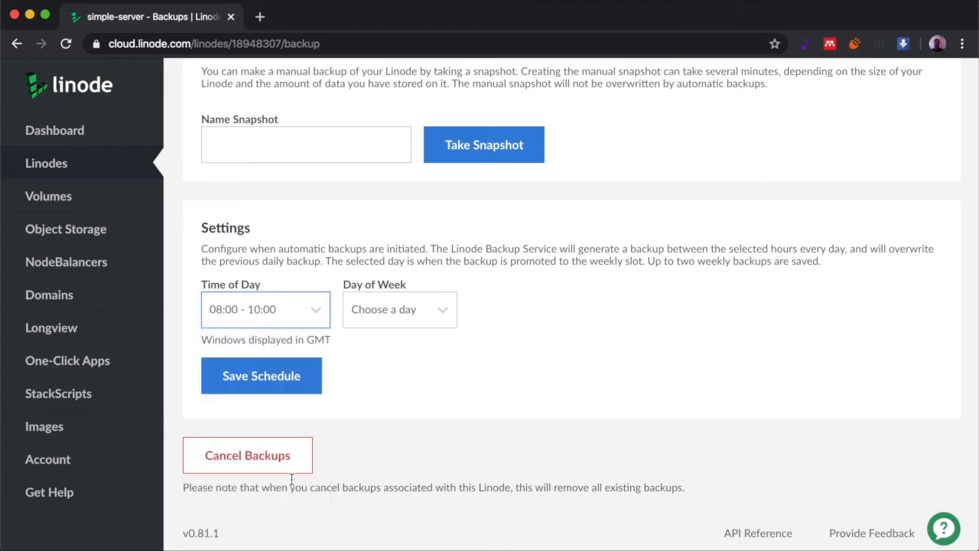
click(372, 307)
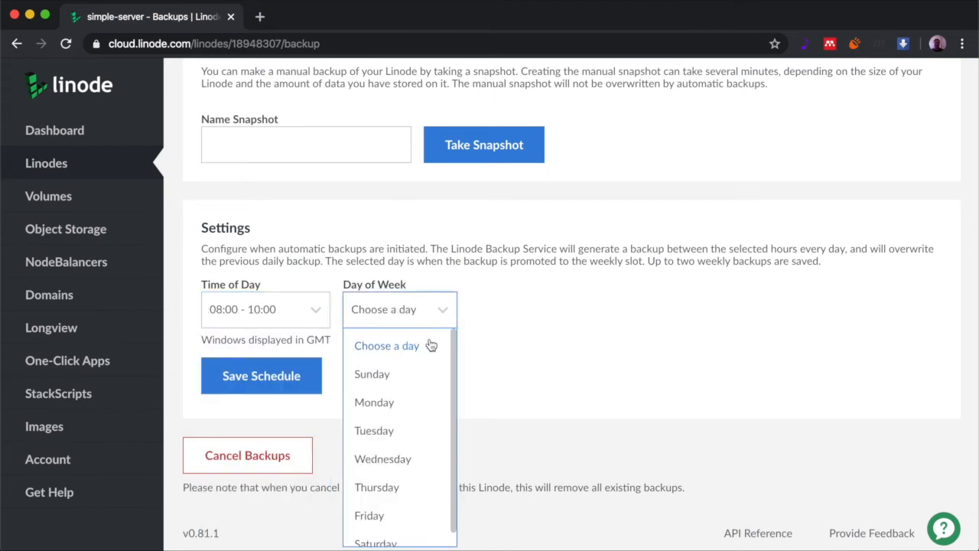
drag(454, 350, 452, 394)
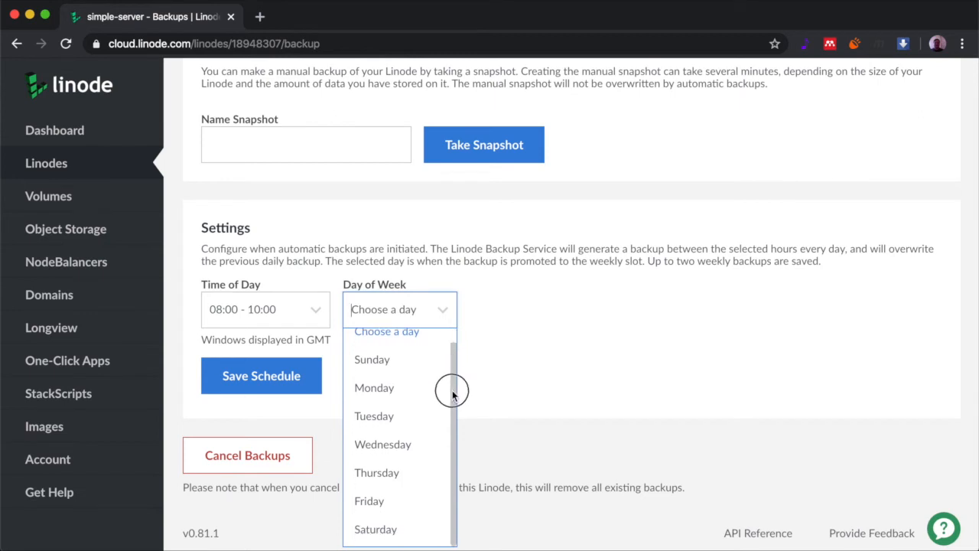
click(382, 446)
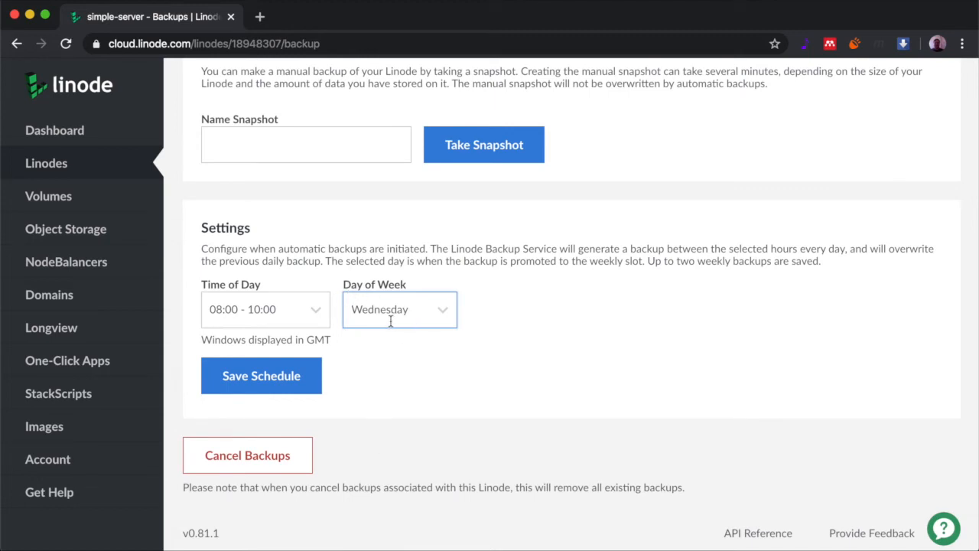
click(309, 389)
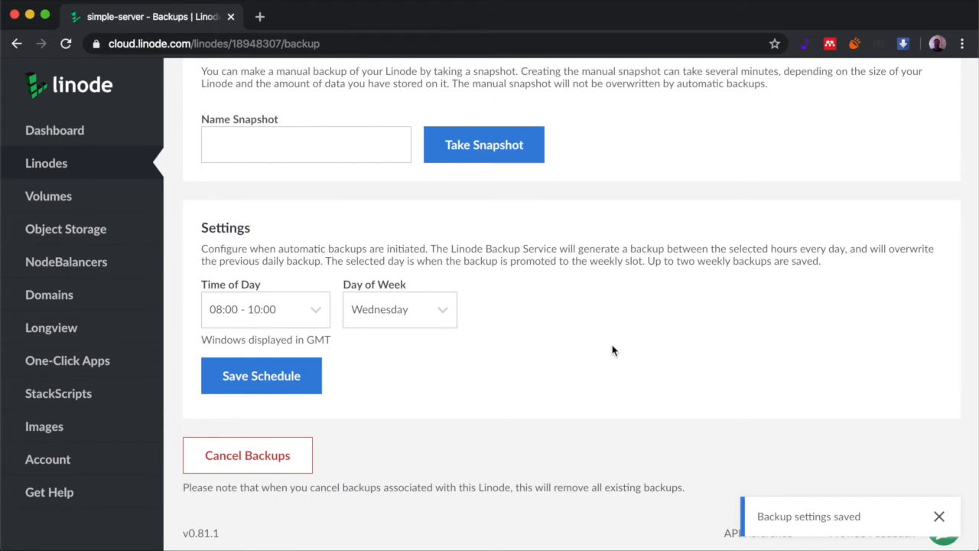
scroll(612, 351, up, 2)
scroll(612, 351, up, 10)
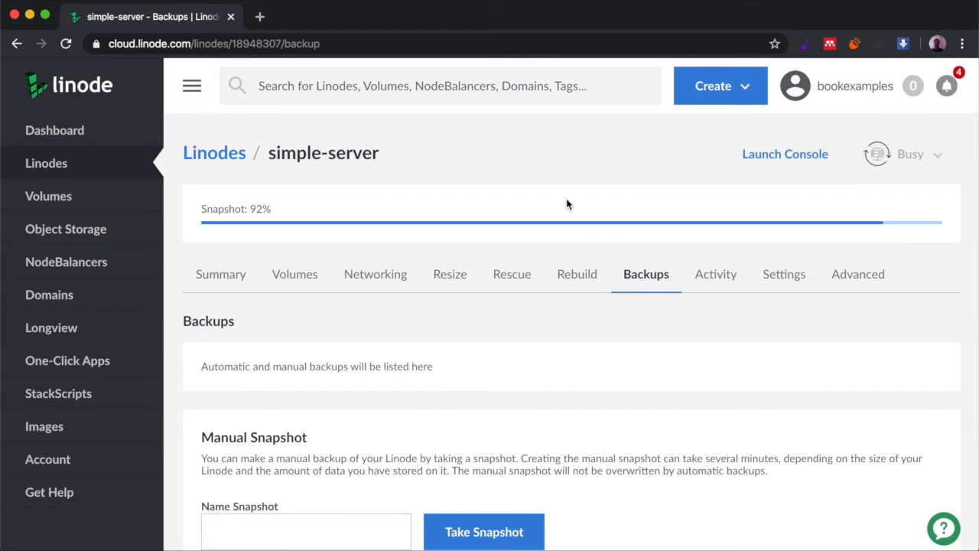
Open simple-server's Activity feed and highlight the snapshot backup event once it reads created
scroll(567, 204, down, 2)
scroll(567, 204, up, 1)
scroll(567, 204, down, 2)
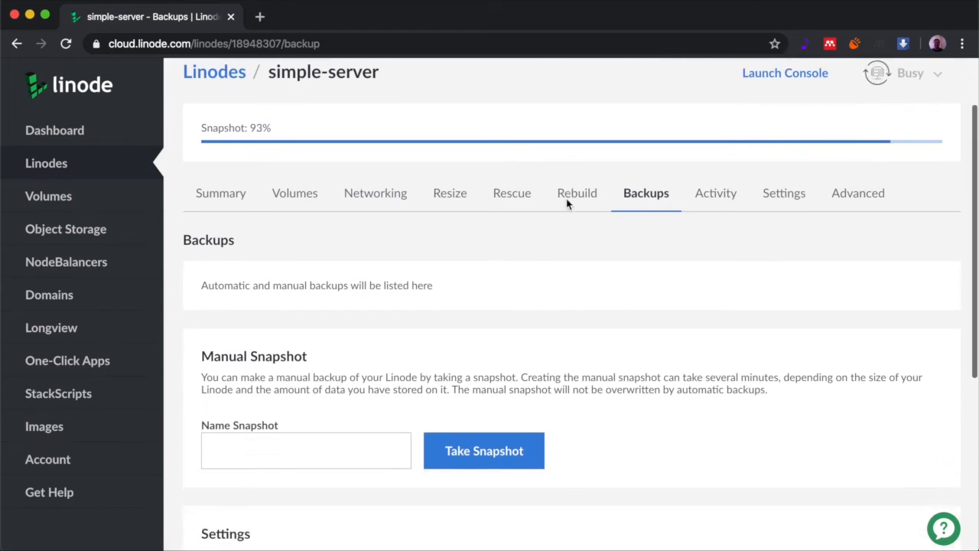
scroll(567, 203, up, 2)
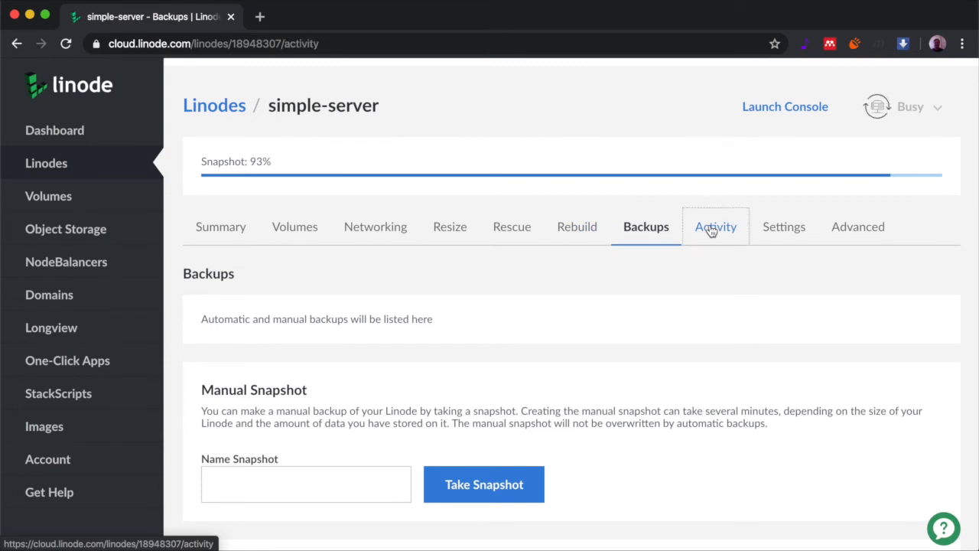
click(711, 230)
scroll(579, 252, down, 1)
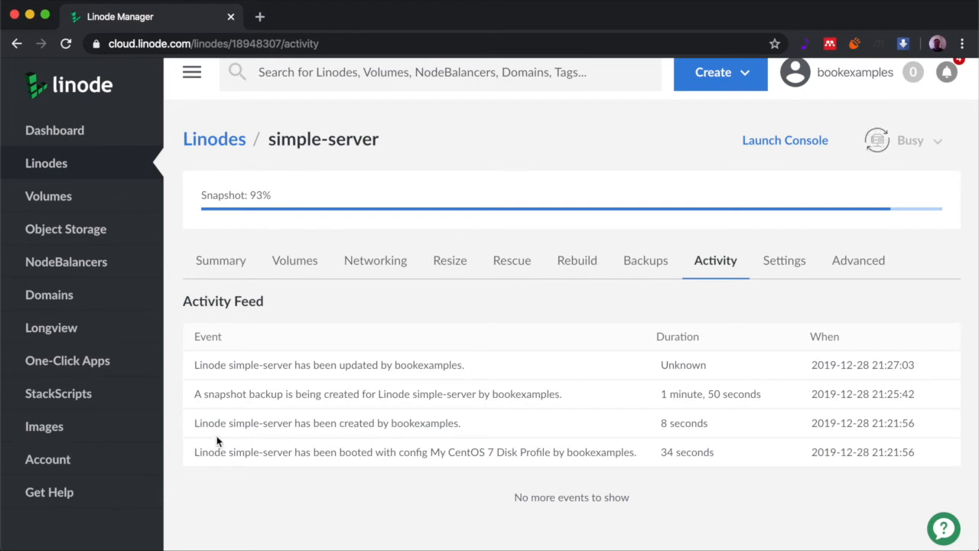
triple_click(200, 392)
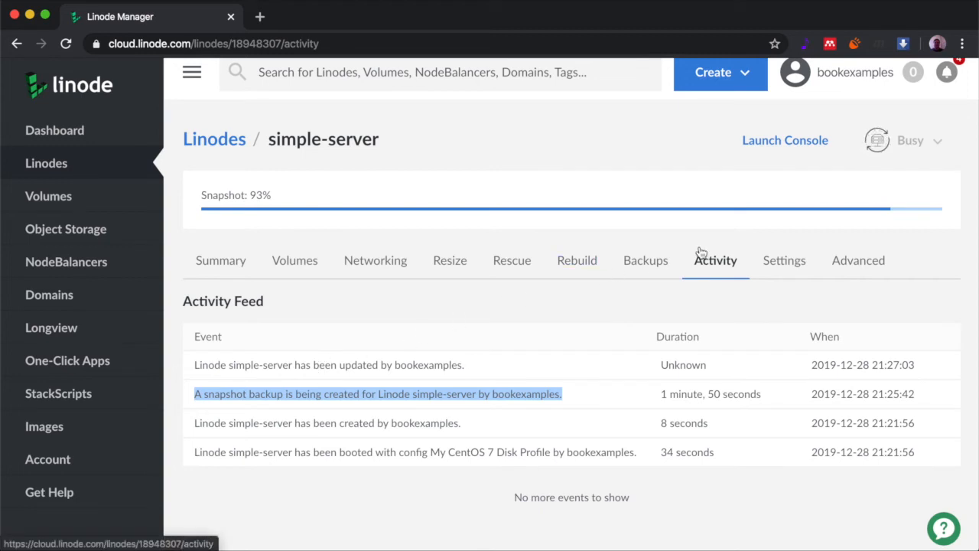
click(794, 269)
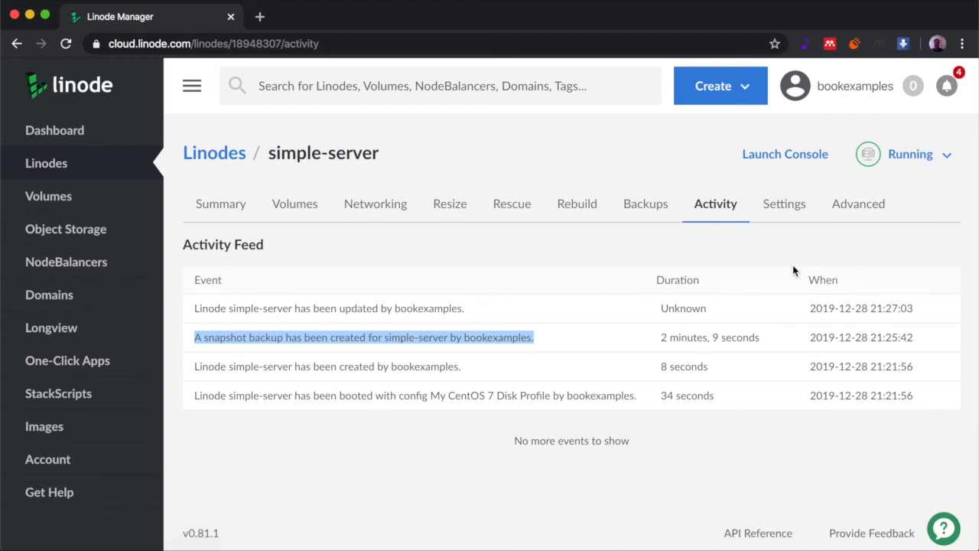
Expand the Linode Label, Reset Root Password and Notification Thresholds settings sections
click(792, 214)
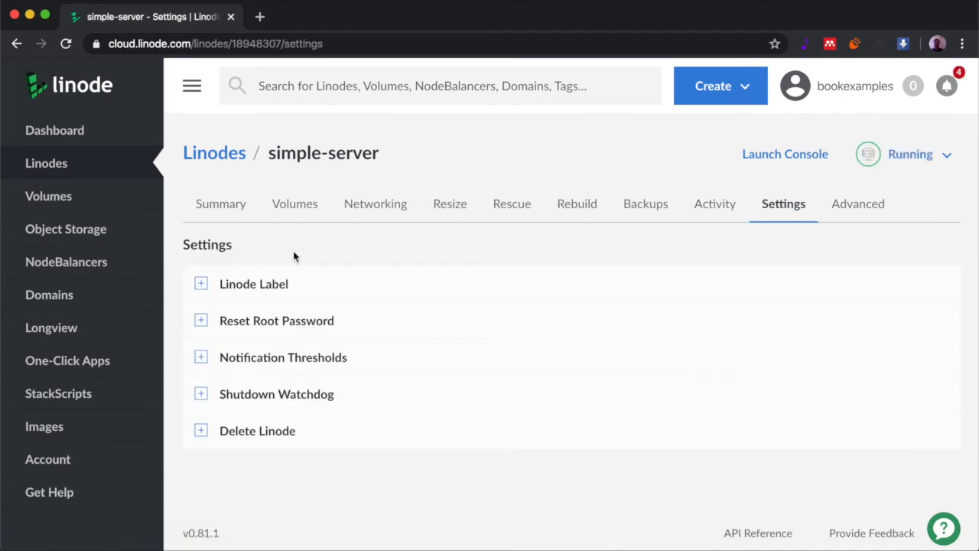
click(201, 284)
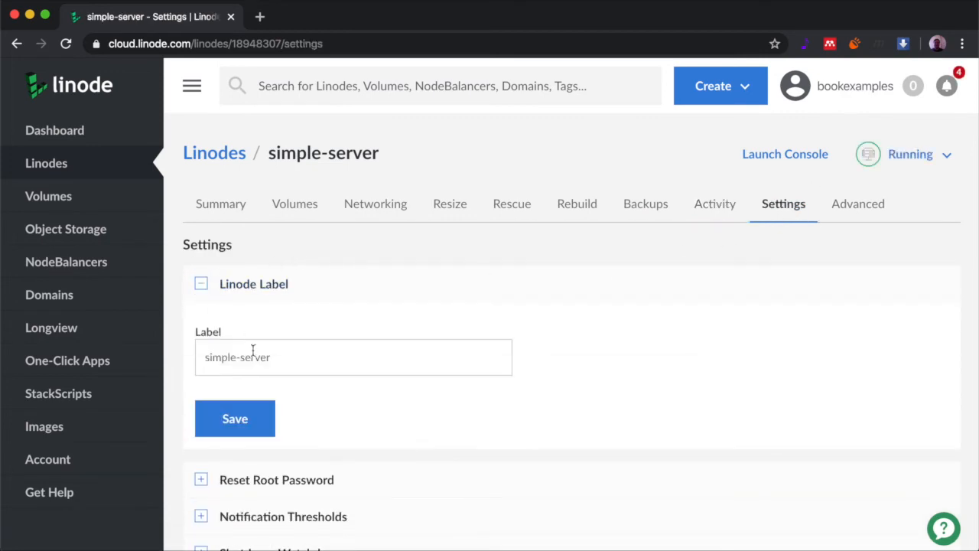
scroll(253, 350, down, 3)
click(201, 368)
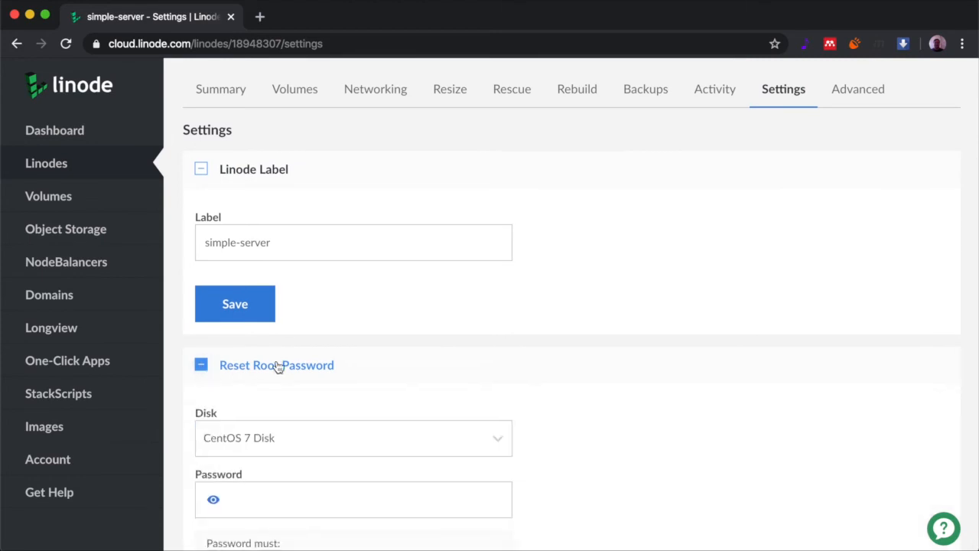
scroll(279, 369, down, 5)
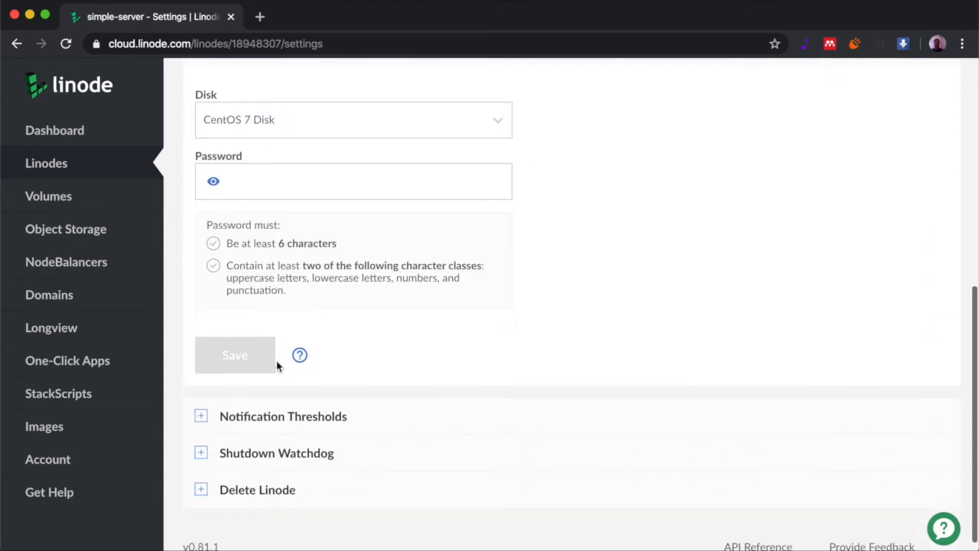
click(201, 417)
scroll(251, 377, down, 5)
scroll(250, 377, down, 2)
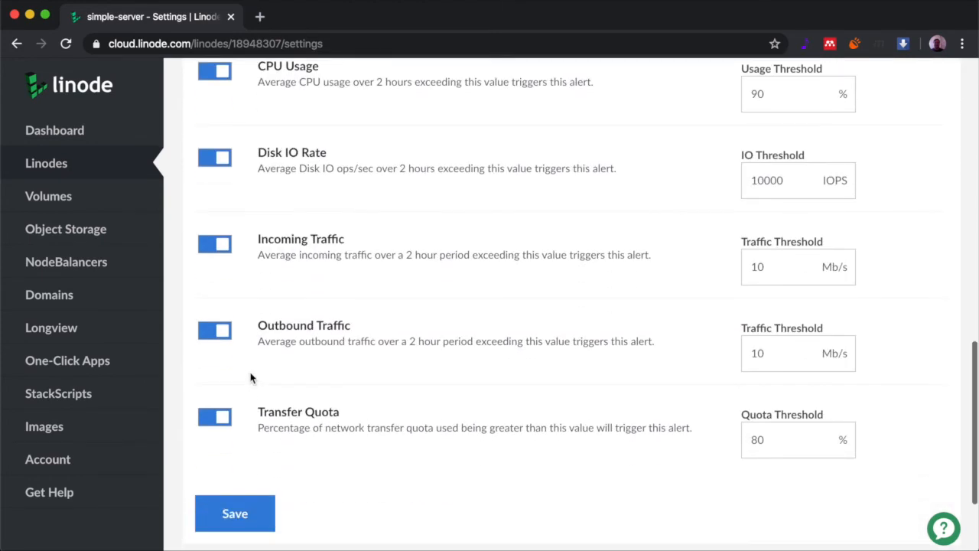
scroll(250, 377, up, 4)
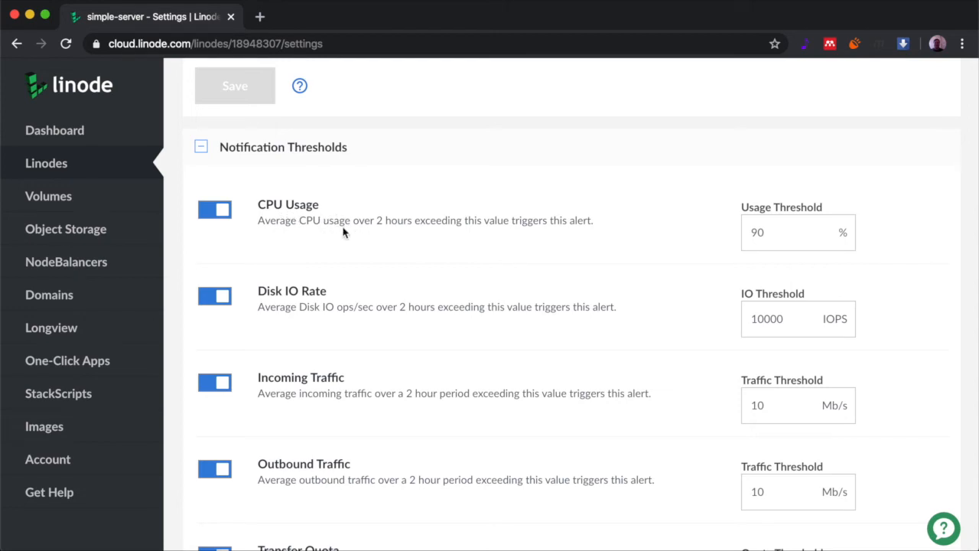
Expand the Shutdown Watchdog and Delete Linode sections
scroll(358, 235, down, 2)
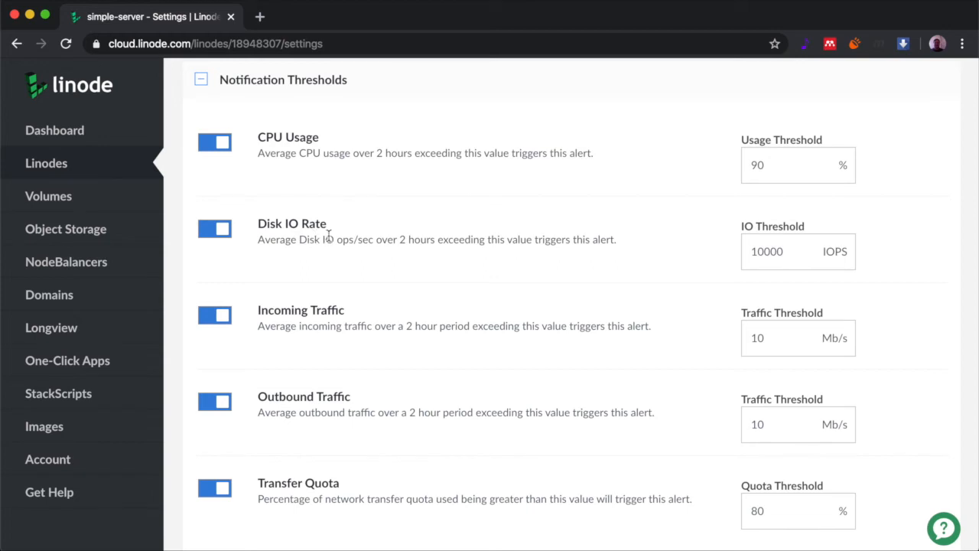
scroll(327, 245, down, 6)
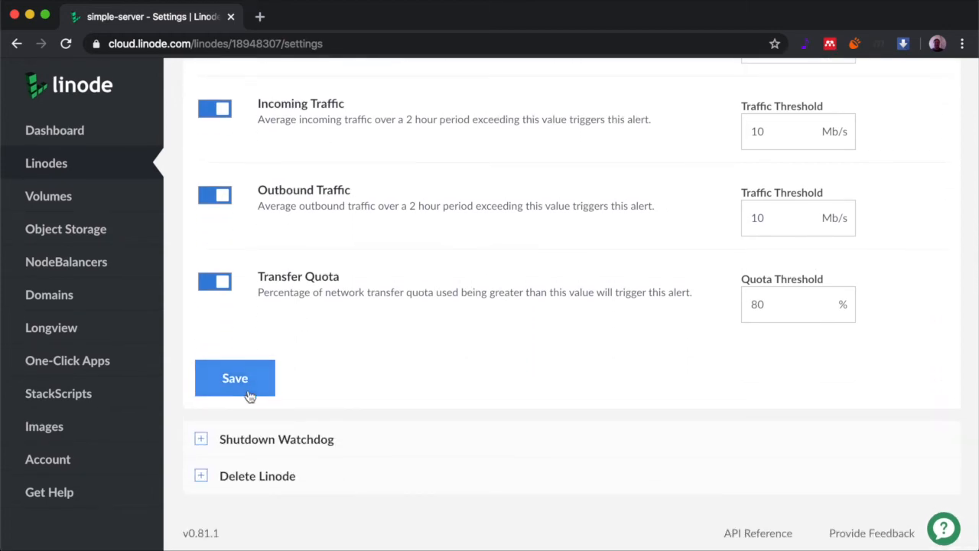
click(203, 441)
scroll(274, 409, down, 3)
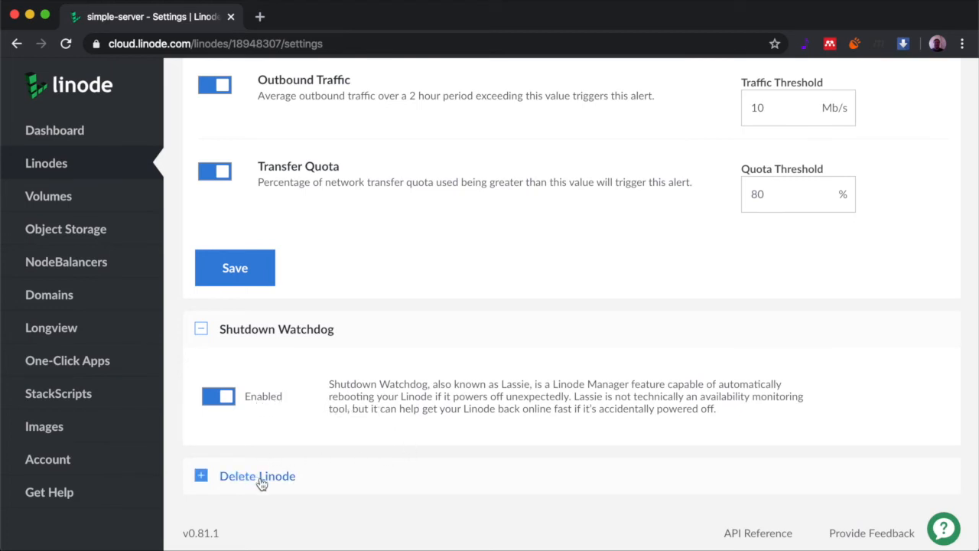
click(201, 478)
scroll(240, 406, down, 3)
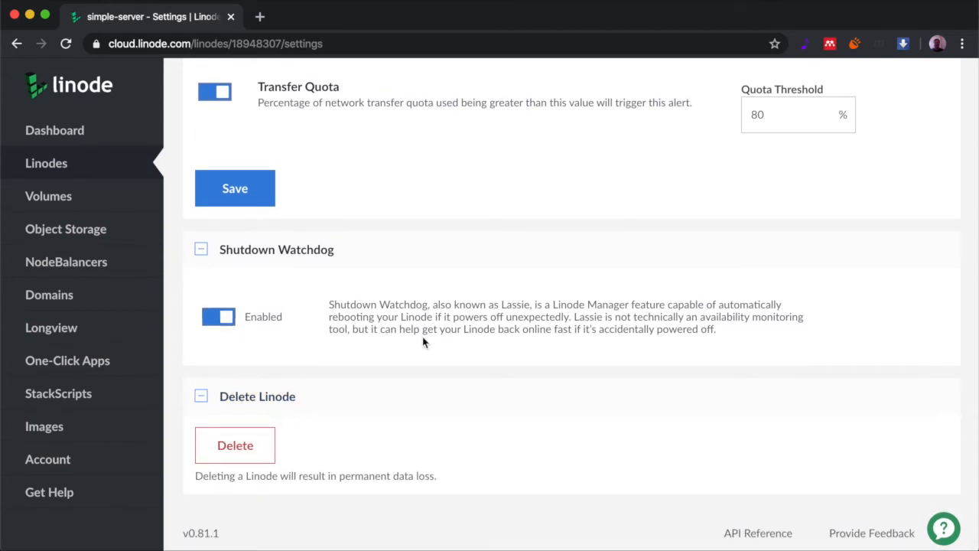
scroll(425, 342, up, 15)
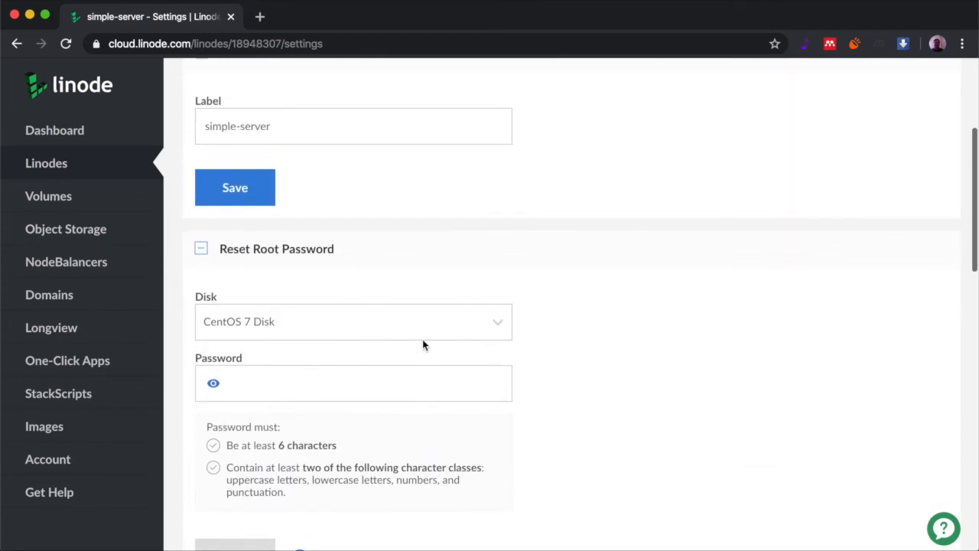
scroll(422, 339, up, 5)
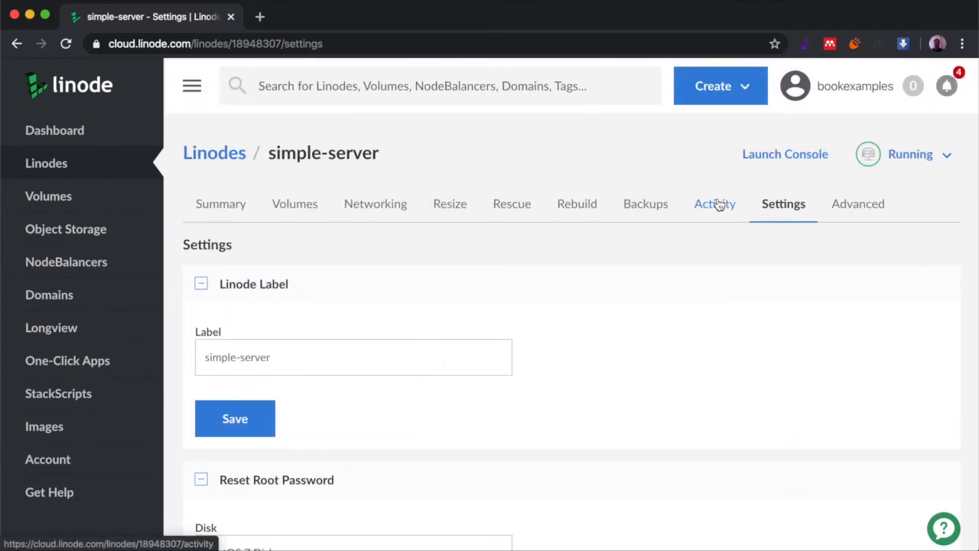
click(645, 208)
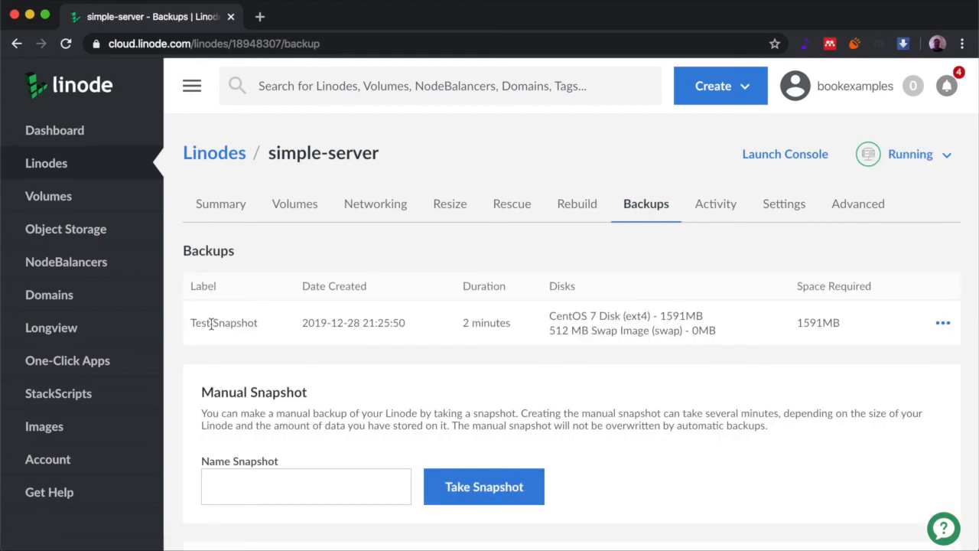
drag(192, 323, 399, 322)
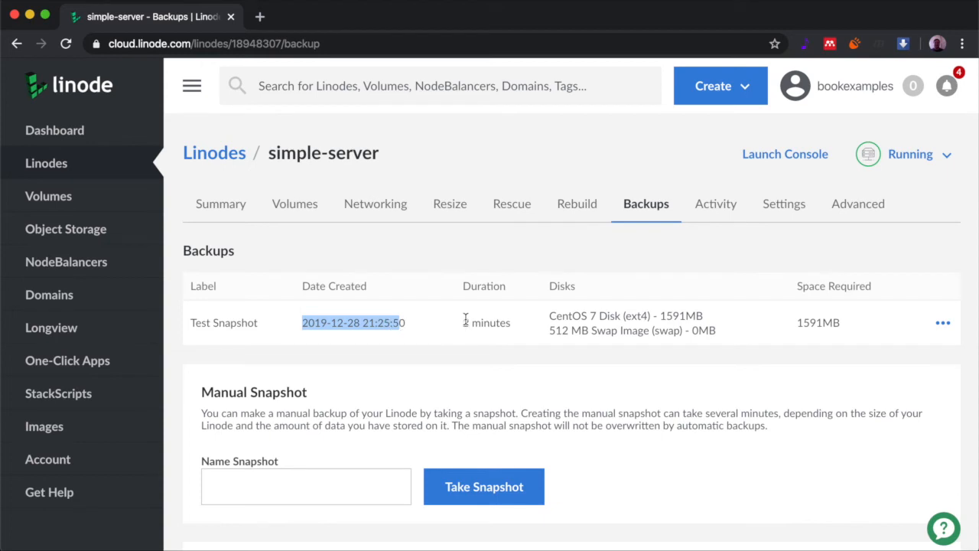
drag(465, 323, 547, 325)
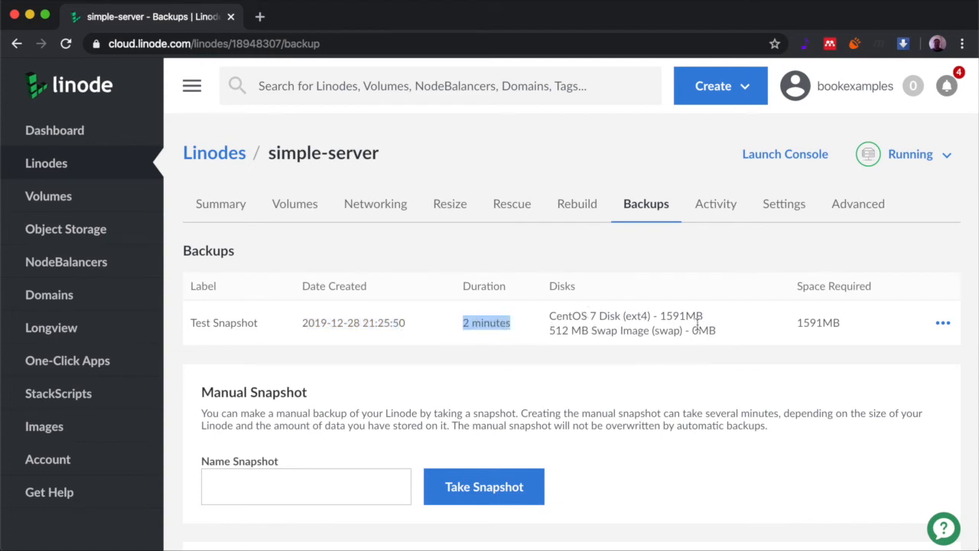
drag(796, 323, 841, 322)
click(853, 322)
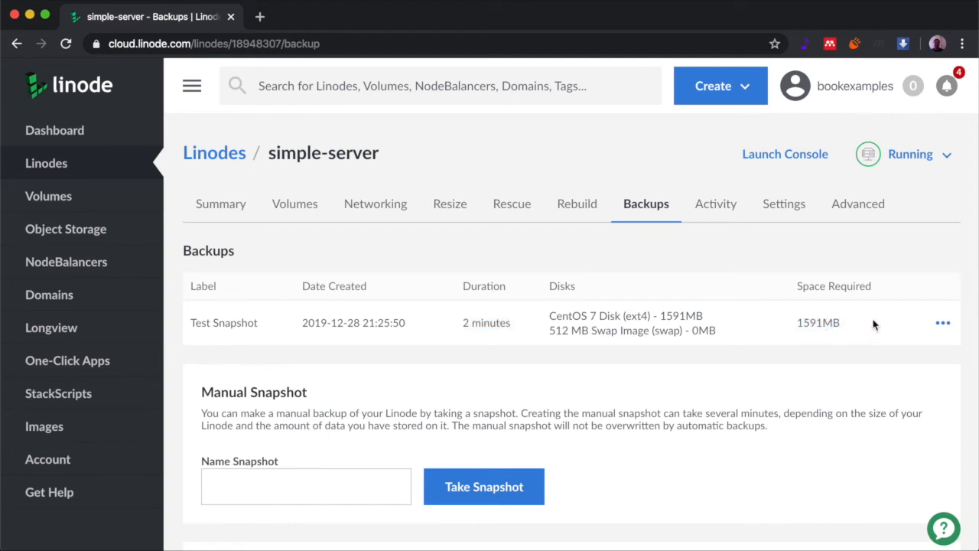
Show the snapshot's Restore/Deploy actions menu, then close it
click(942, 324)
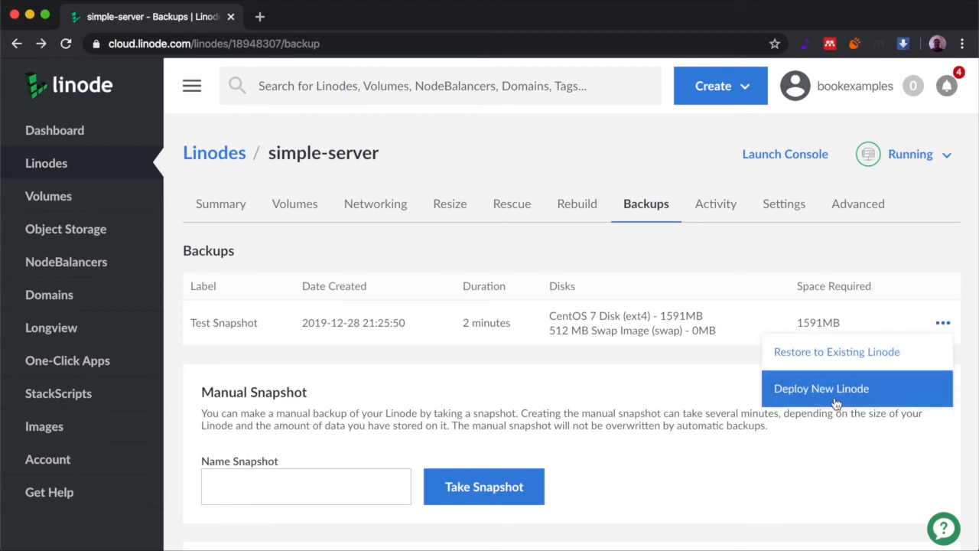
click(695, 384)
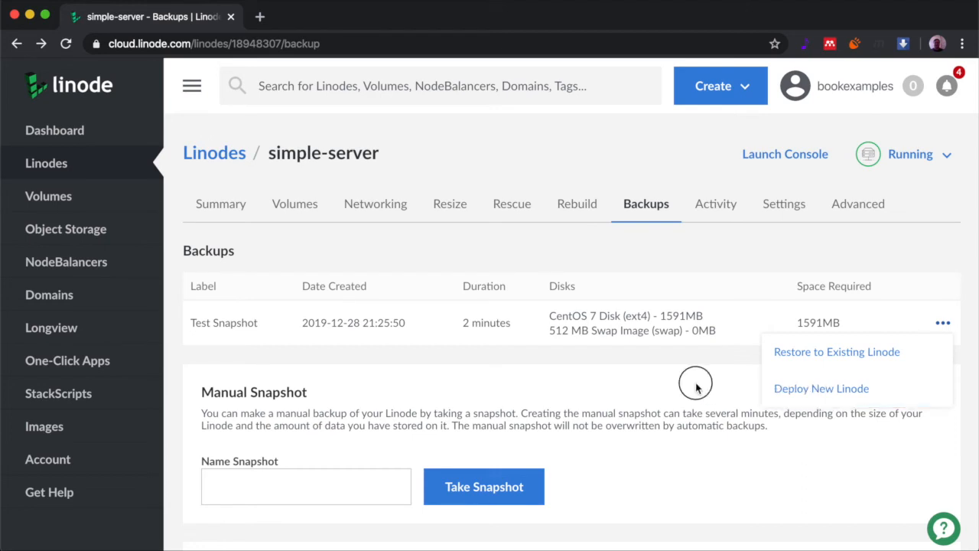
click(857, 210)
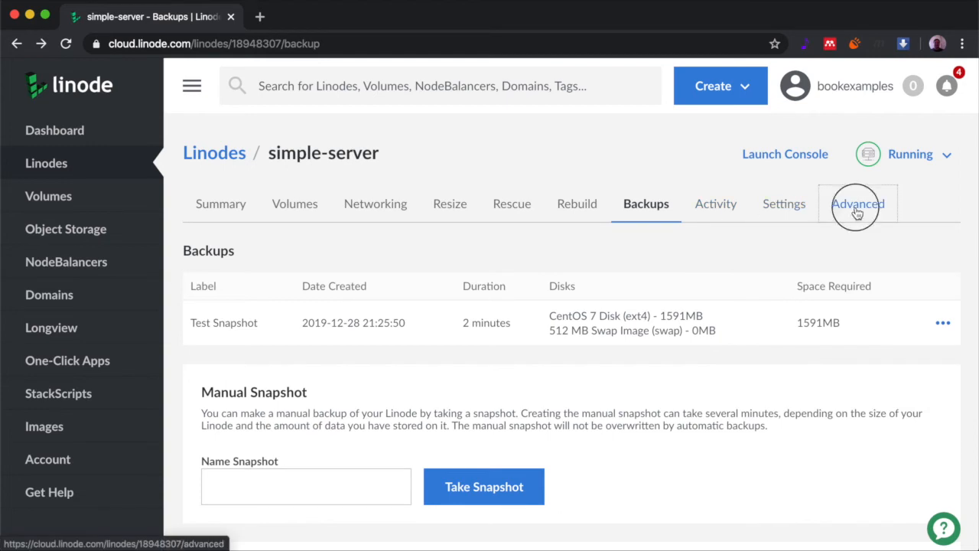
Scroll the Advanced page, then return to Resize with Nanode 1GB at $5/month current
scroll(447, 276, down, 2)
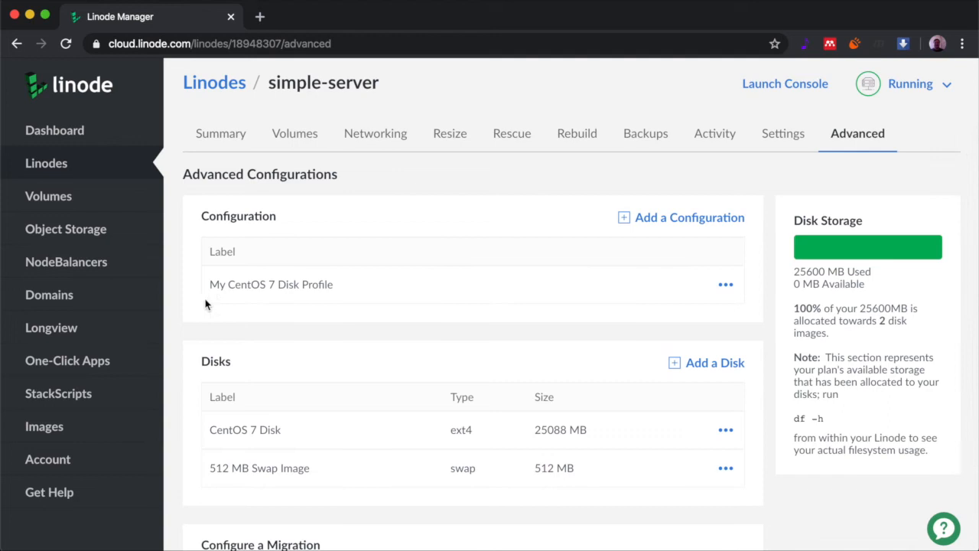
scroll(338, 287, down, 3)
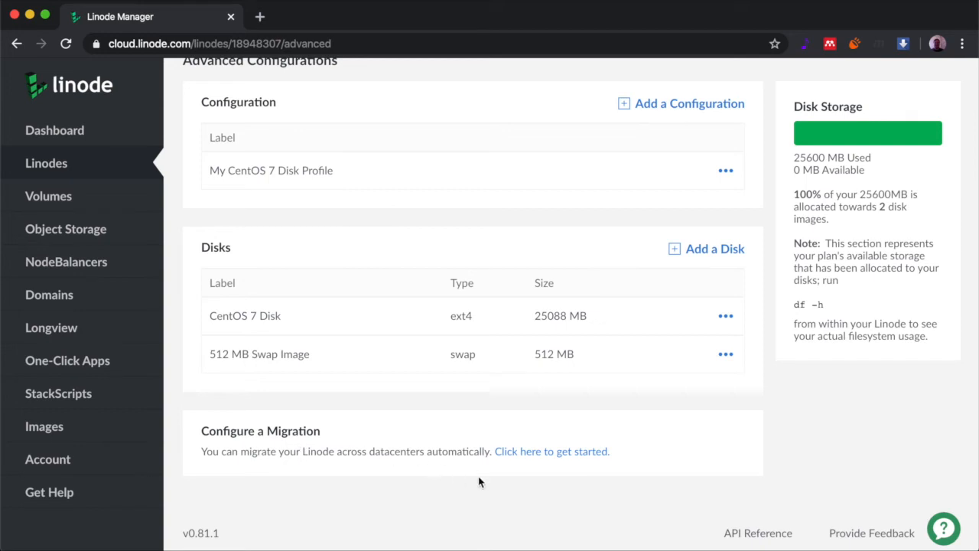
scroll(493, 372, up, 2)
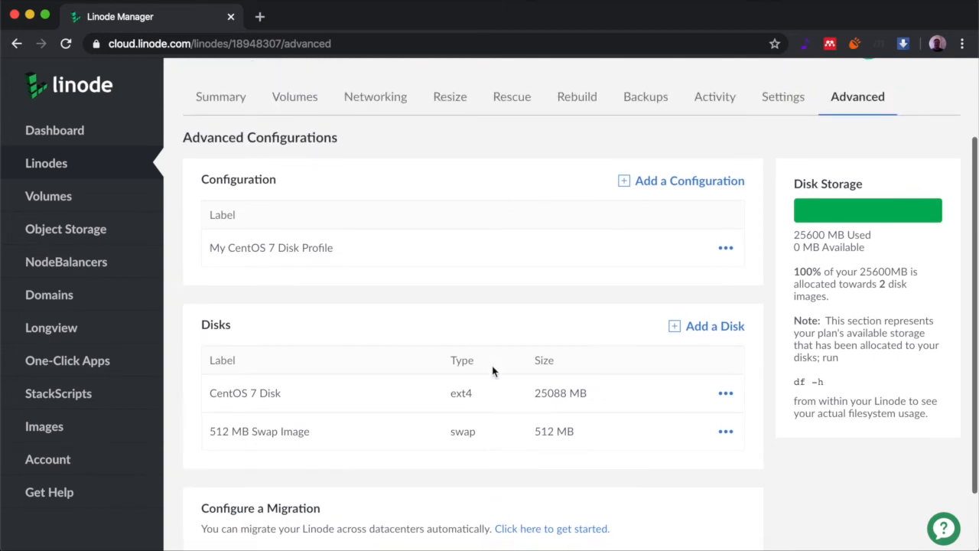
scroll(494, 372, up, 3)
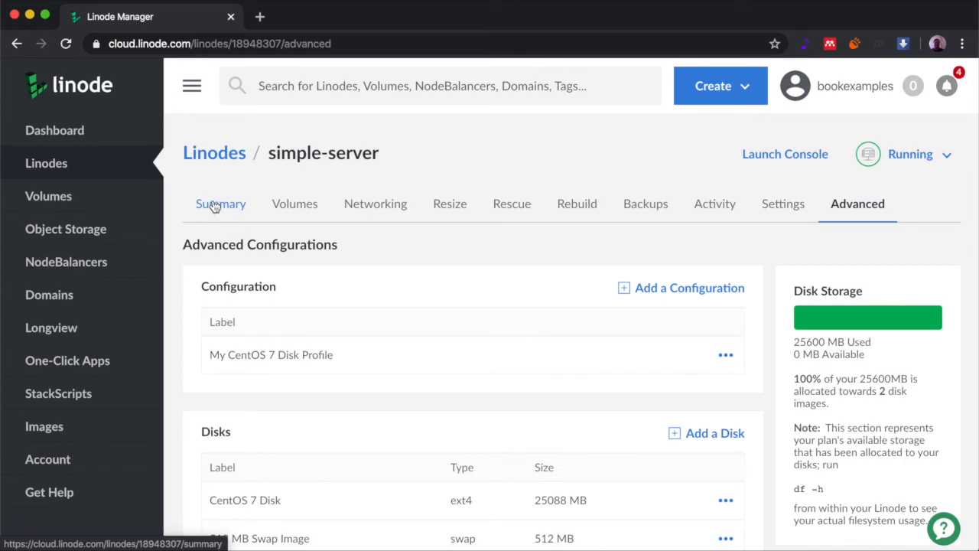
click(457, 209)
Choose the Standard Linode 4GB plan, uncheck Auto Resize Disk, and submit the resize
scroll(579, 343, down, 2)
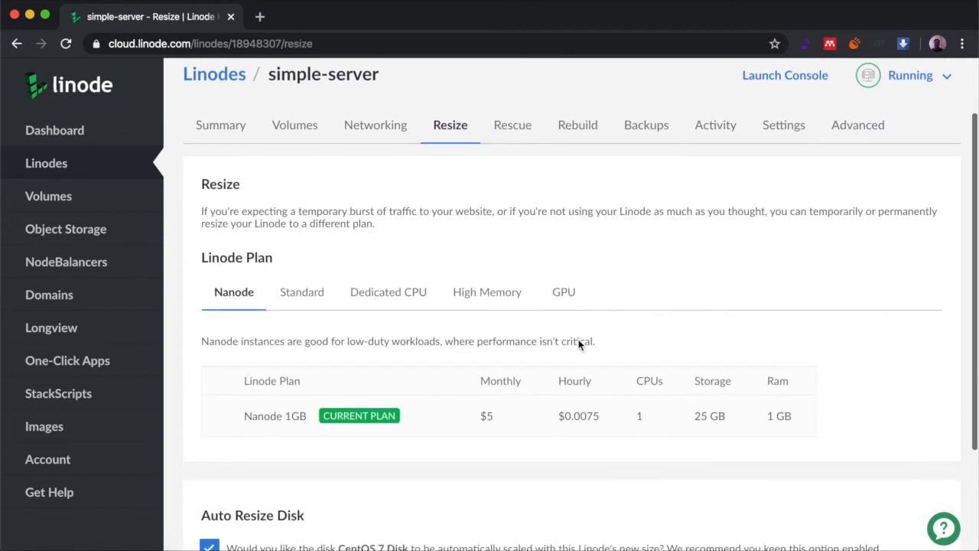
click(314, 281)
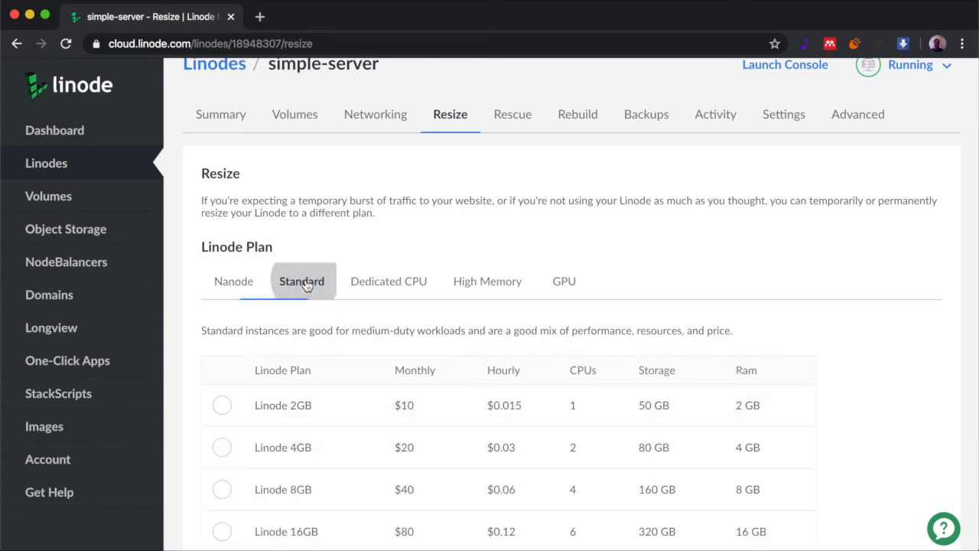
scroll(427, 366, down, 4)
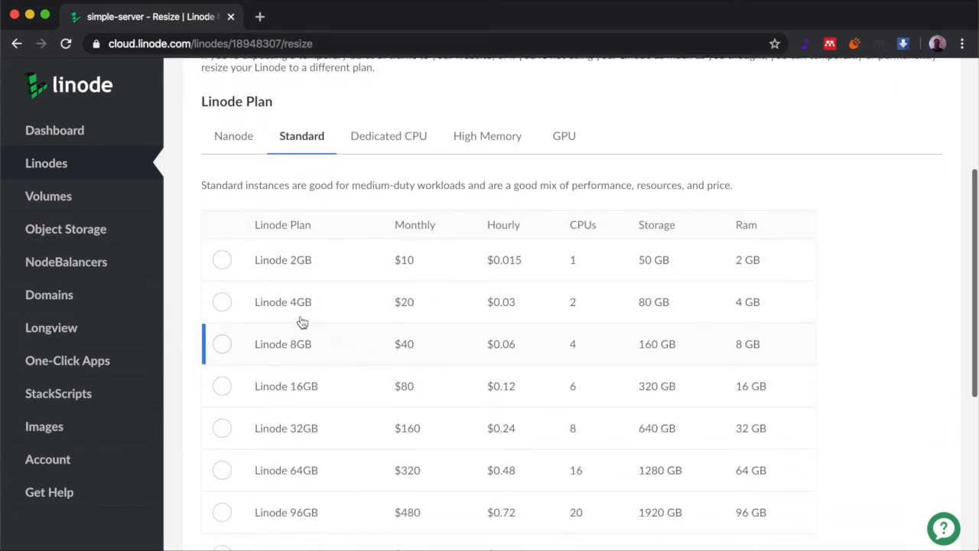
click(222, 302)
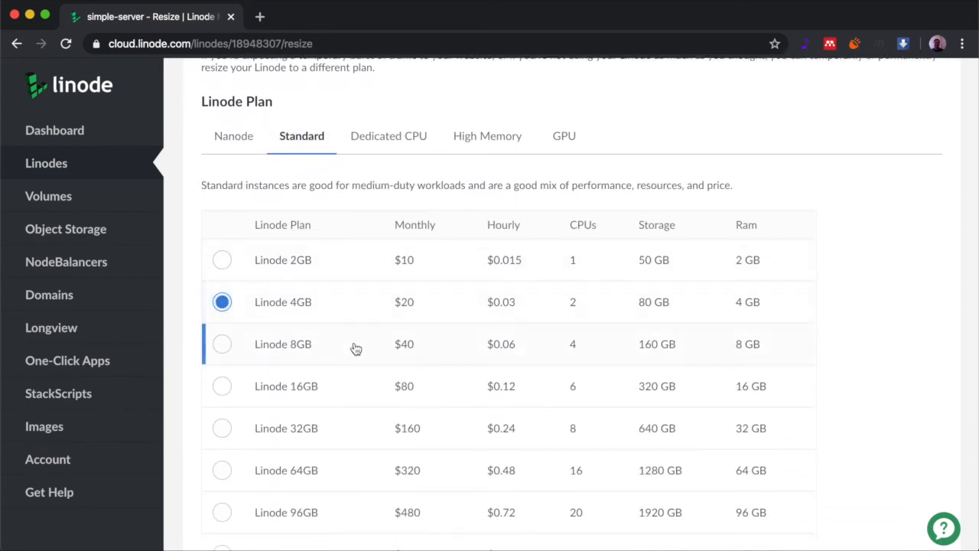
scroll(355, 350, down, 5)
scroll(355, 348, down, 2)
scroll(354, 345, up, 4)
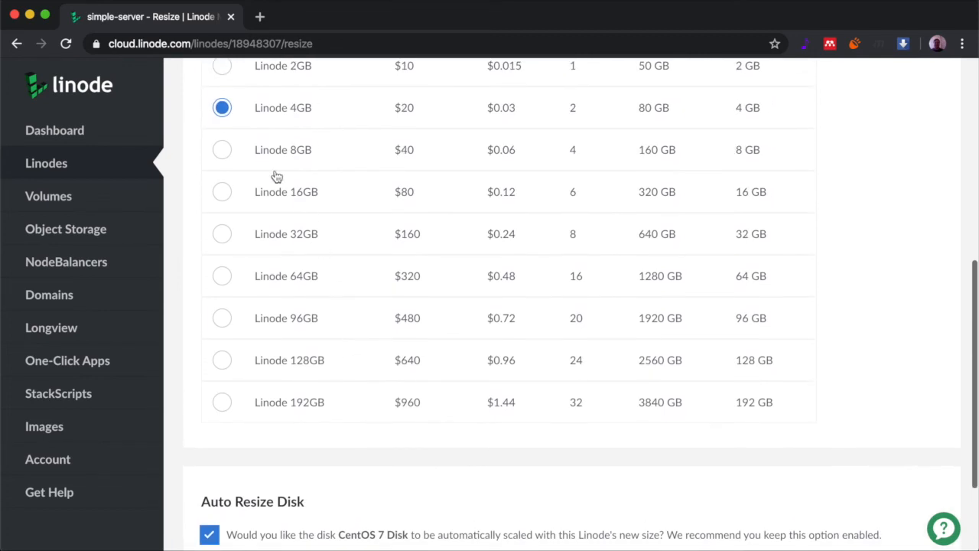
scroll(301, 317, down, 3)
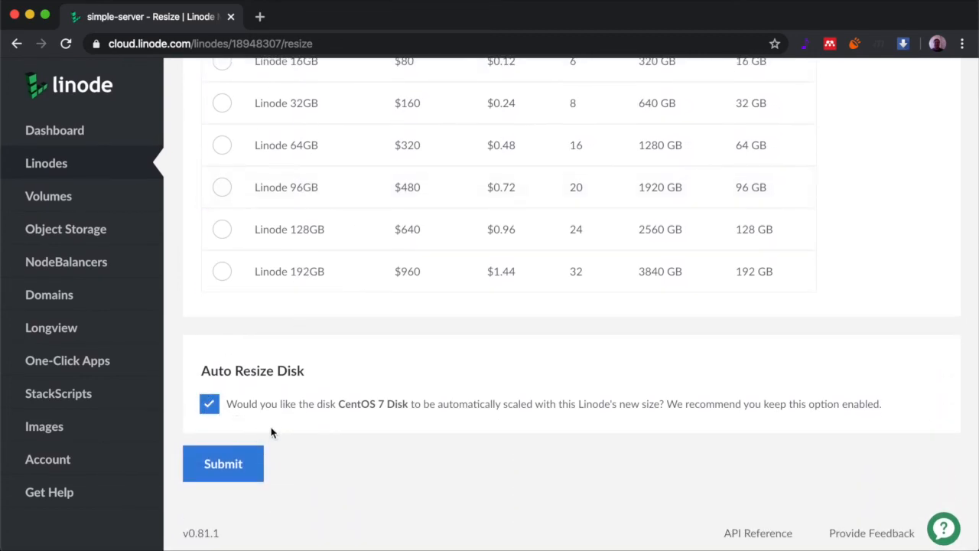
click(208, 407)
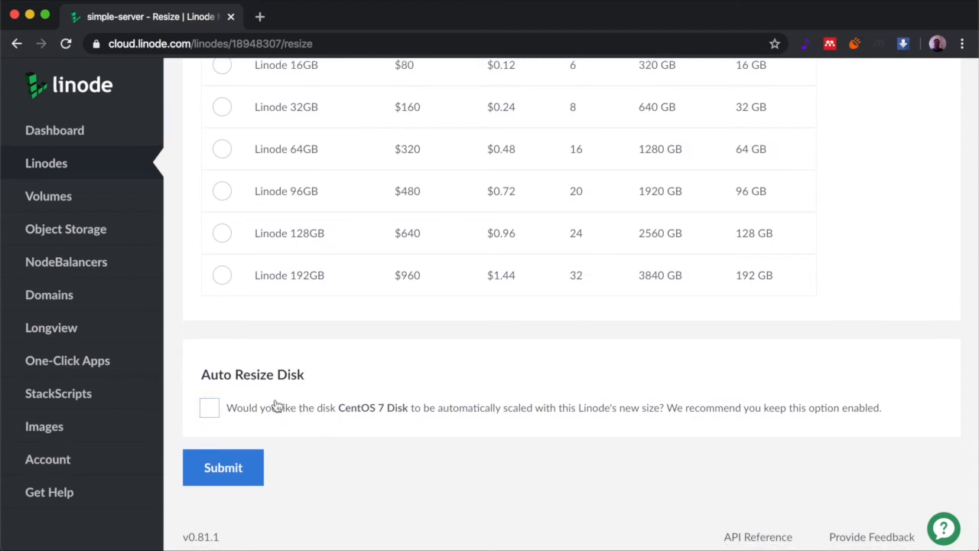
scroll(353, 439, down, 1)
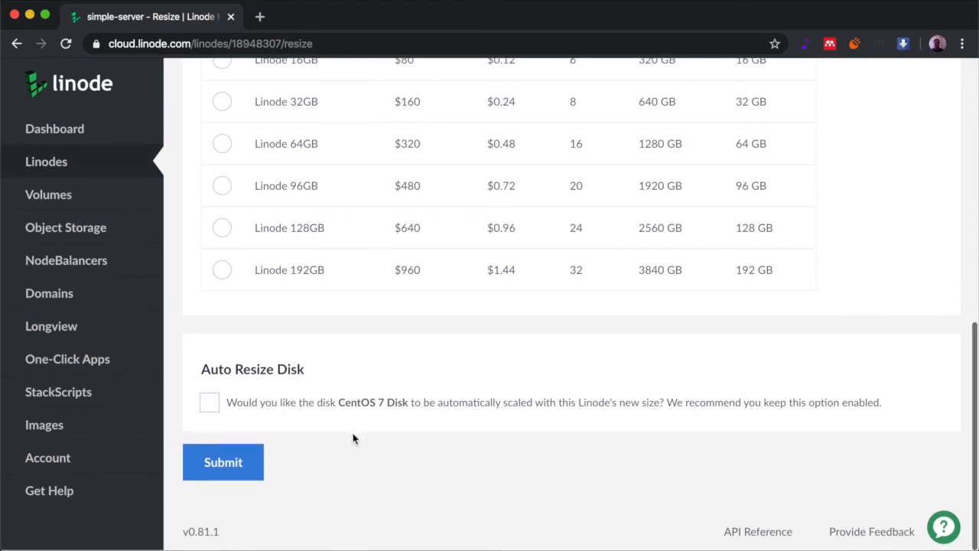
click(222, 466)
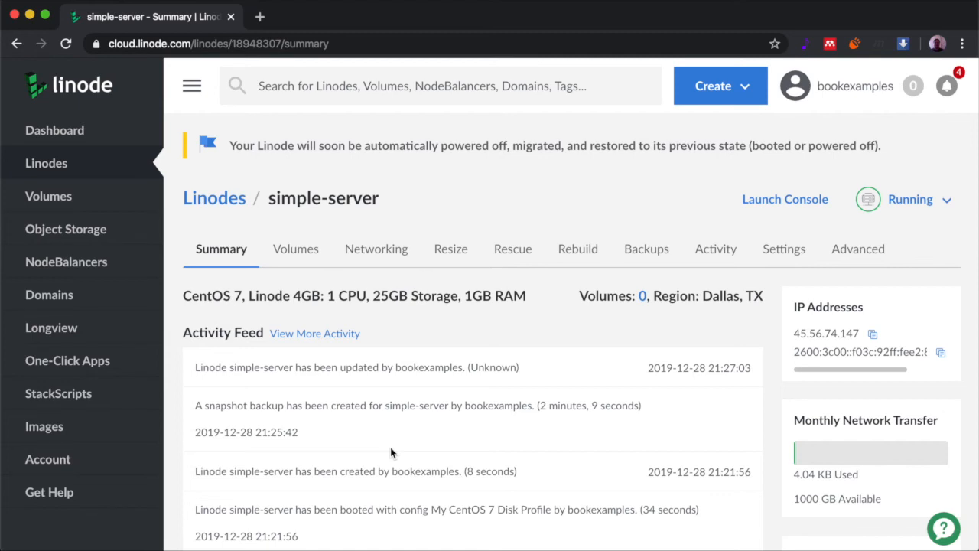
Reload the summary until the resize finishes, then launch simple-server's Lish console
scroll(390, 447, down, 3)
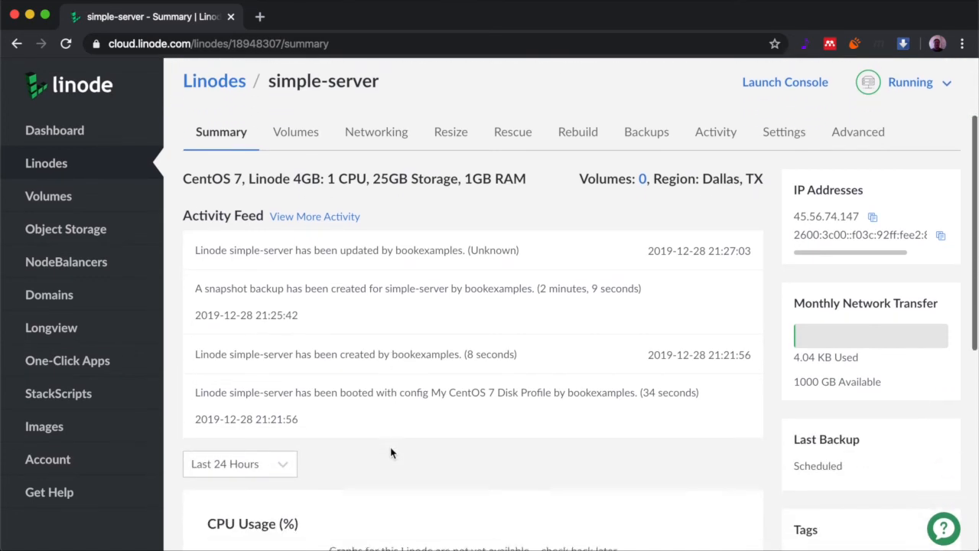
scroll(371, 370, up, 3)
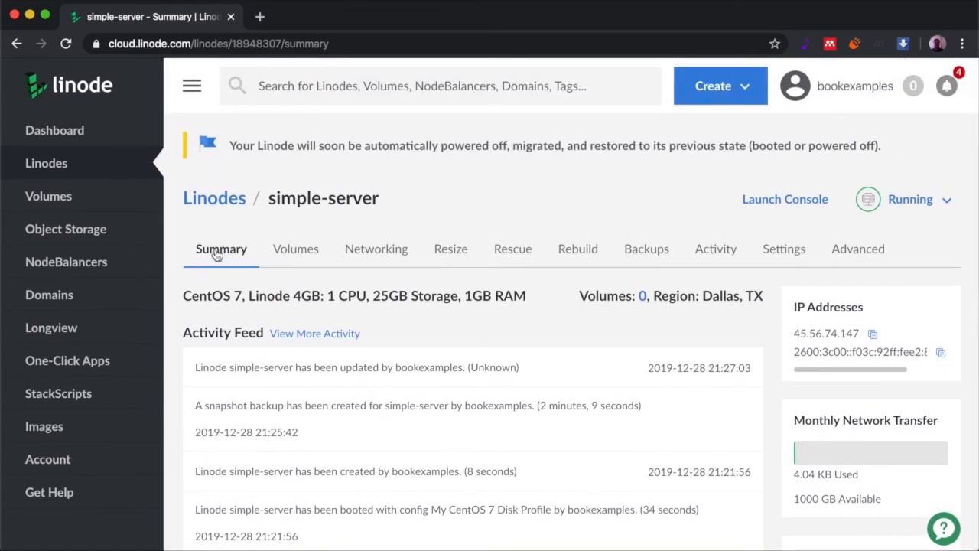
click(217, 256)
drag(229, 145, 746, 148)
click(745, 147)
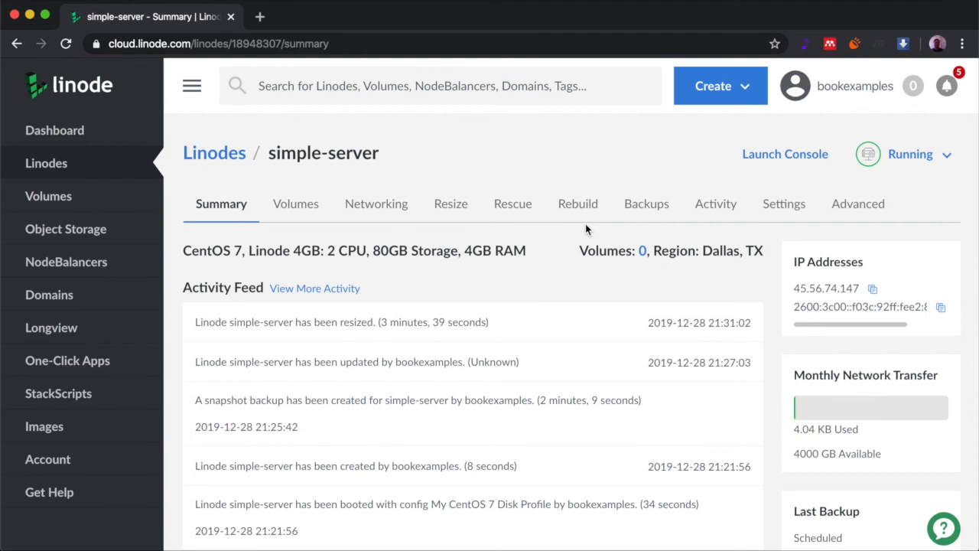
click(765, 153)
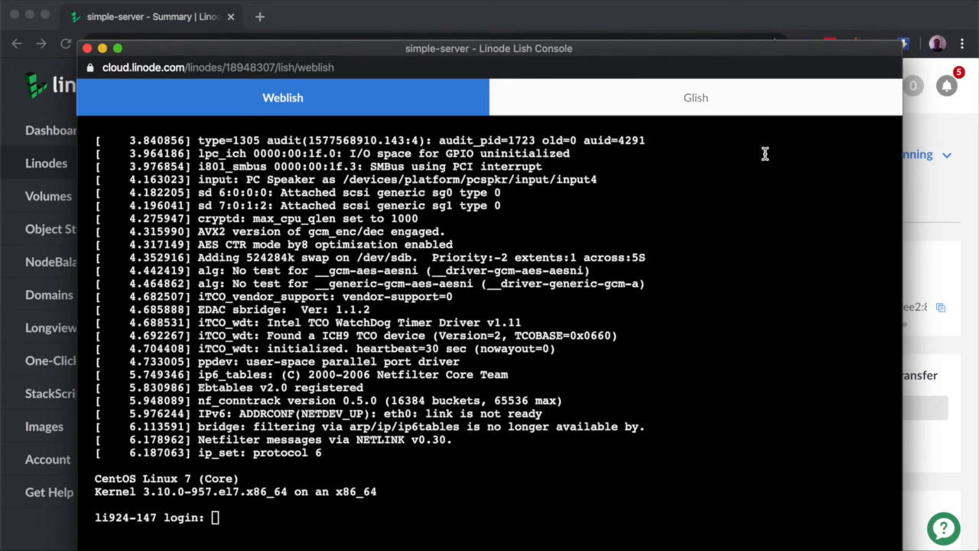
Log in to the Weblish console as root
text(root)
key(Return)
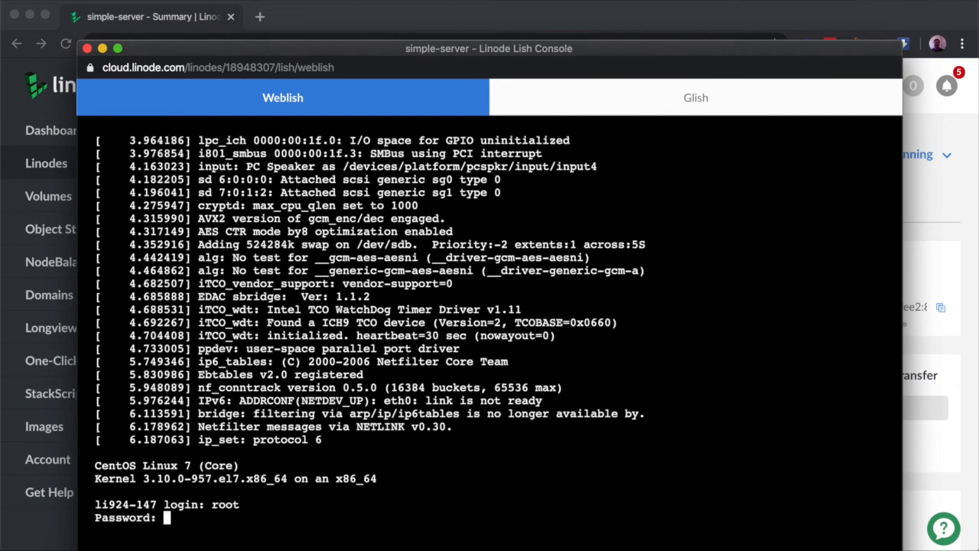
key(Return)
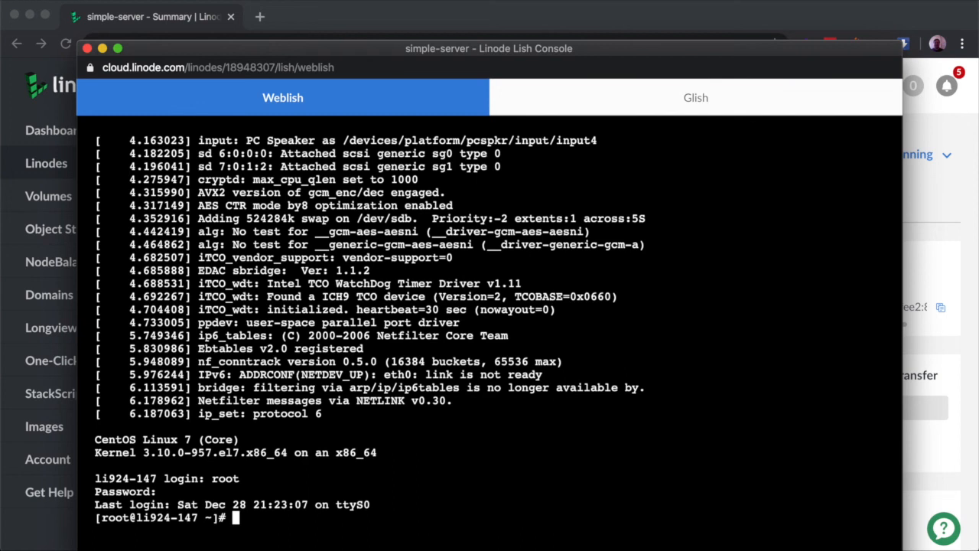
Run free to confirm about 3.88 GB total memory, then return to the summary page
text(free)
key(Return)
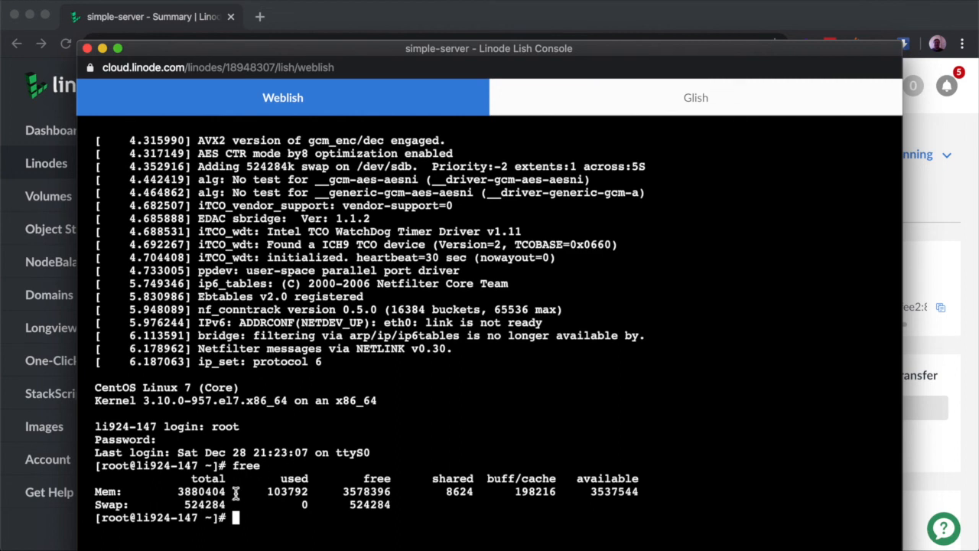
drag(199, 492, 181, 492)
click(191, 492)
drag(185, 494, 206, 492)
click(298, 17)
Review the Linode 4GB plan, IPv4 address and resize duration, then return to the Linodes list
drag(252, 254, 312, 250)
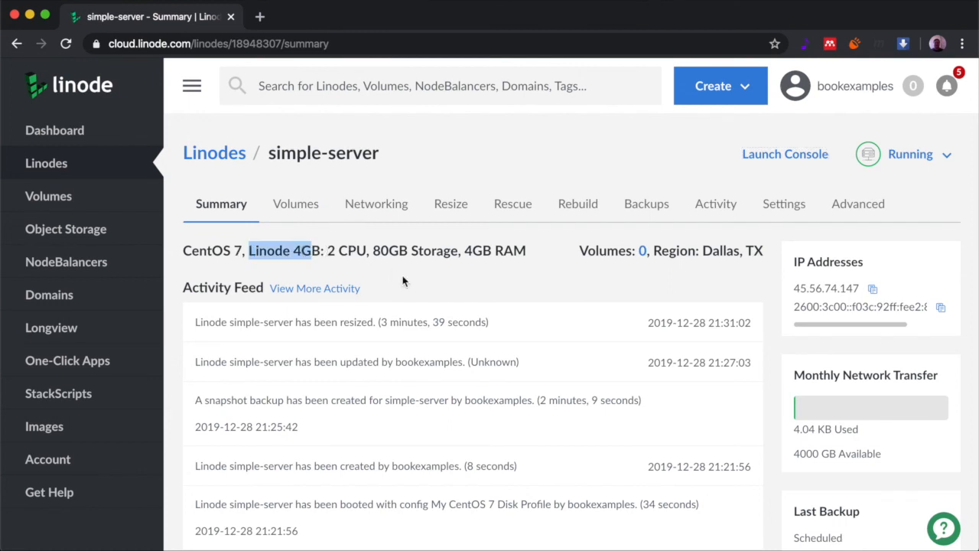
scroll(541, 348, down, 3)
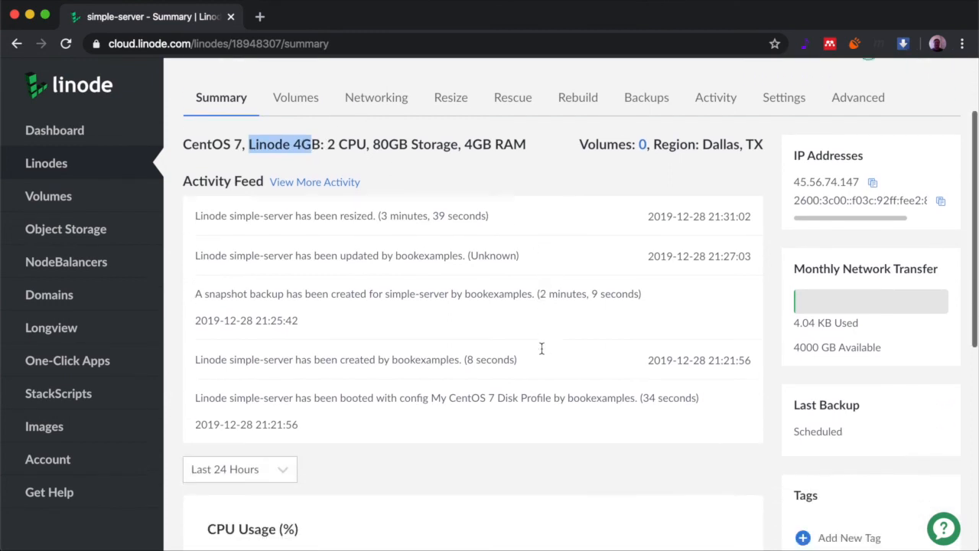
scroll(541, 348, down, 5)
scroll(541, 348, up, 6)
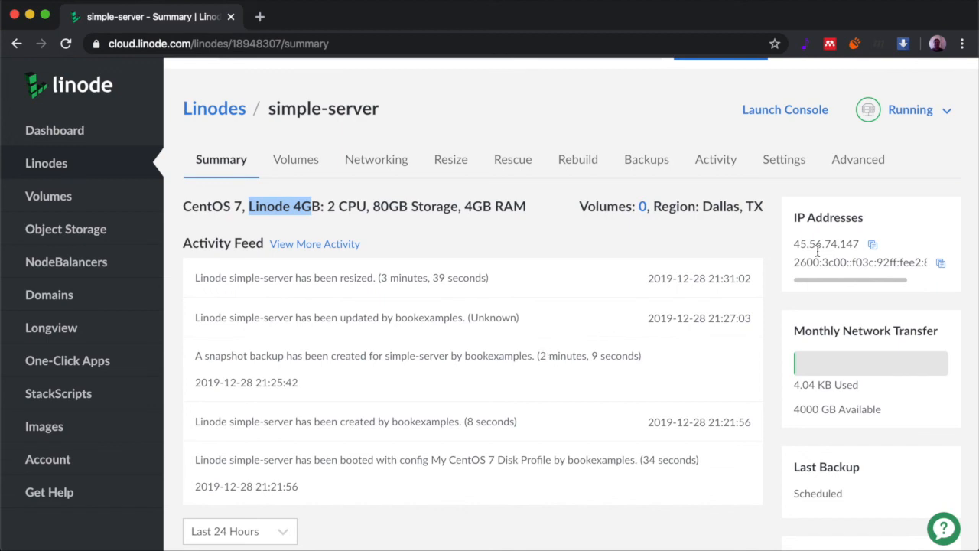
drag(794, 244, 851, 245)
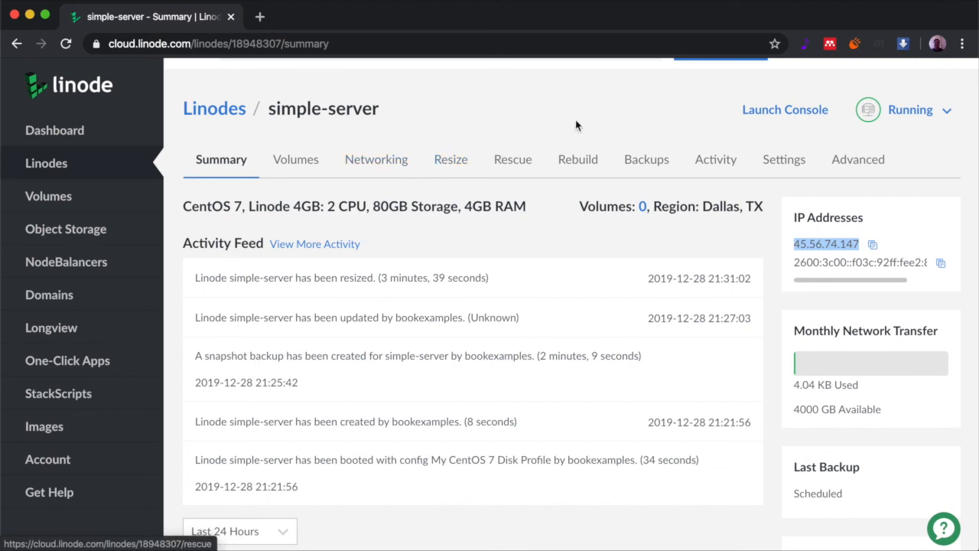
scroll(585, 139, up, 2)
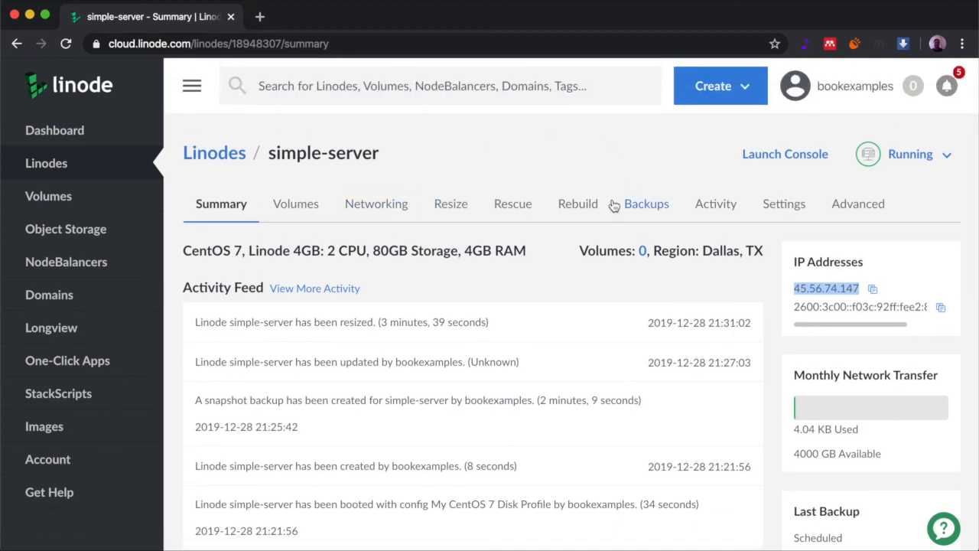
drag(381, 322, 486, 318)
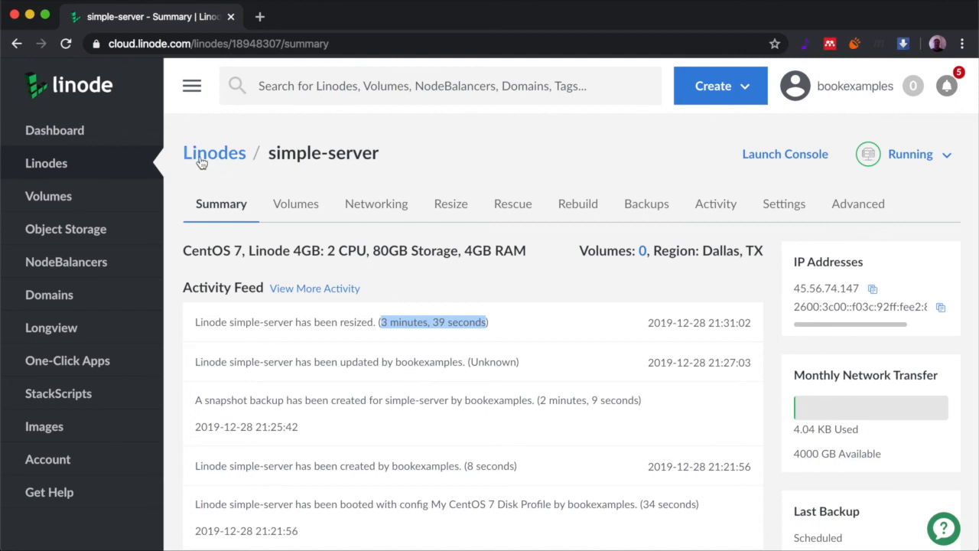
click(69, 166)
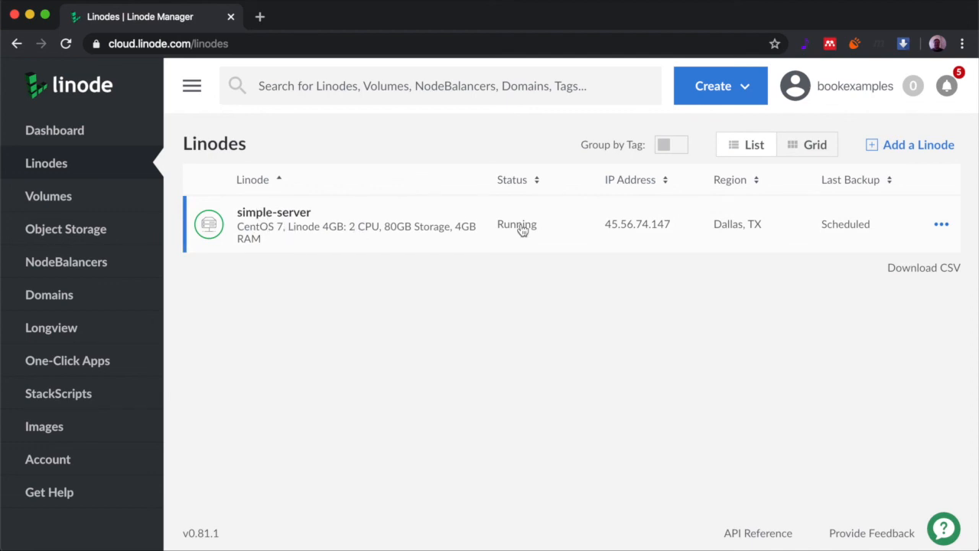
Delete simple-server from its row's actions menu and confirm the permanent deletion
click(941, 225)
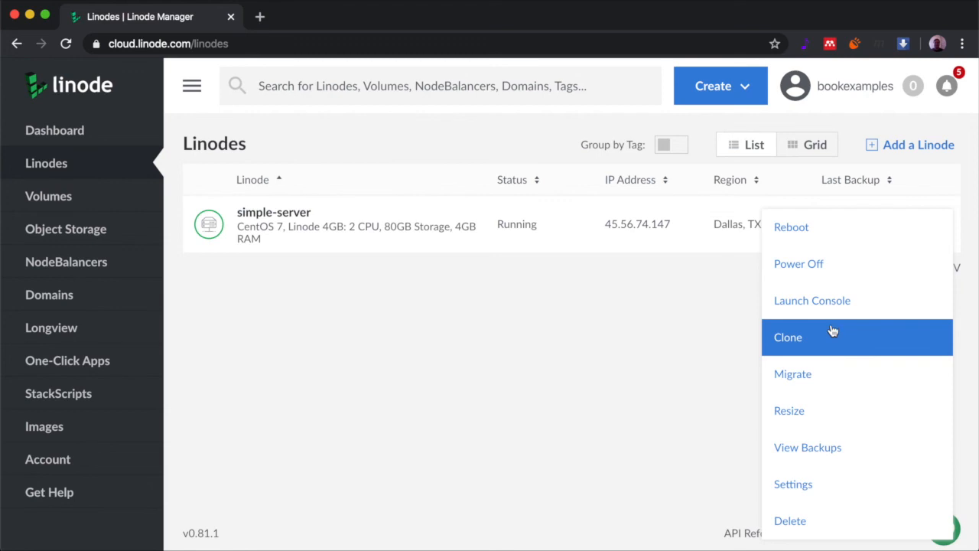
click(793, 524)
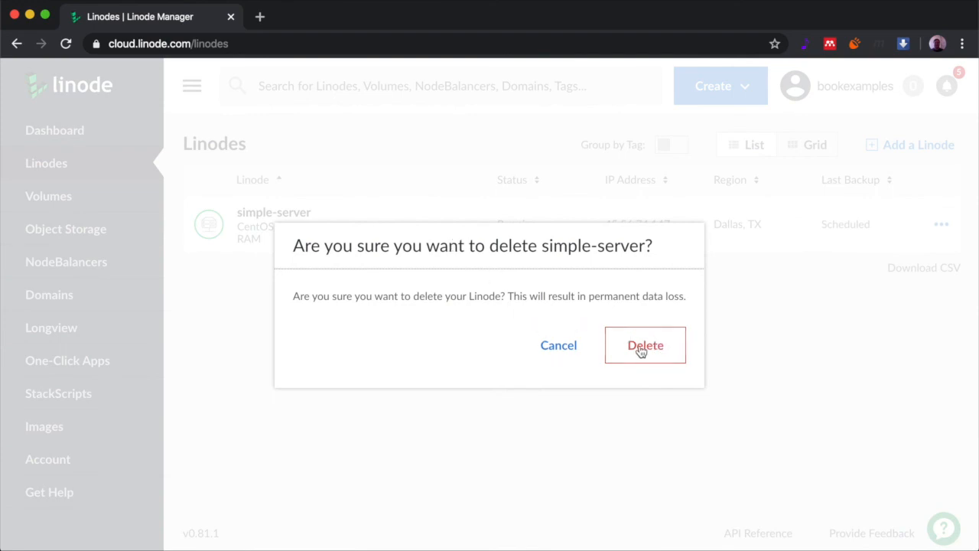
click(641, 349)
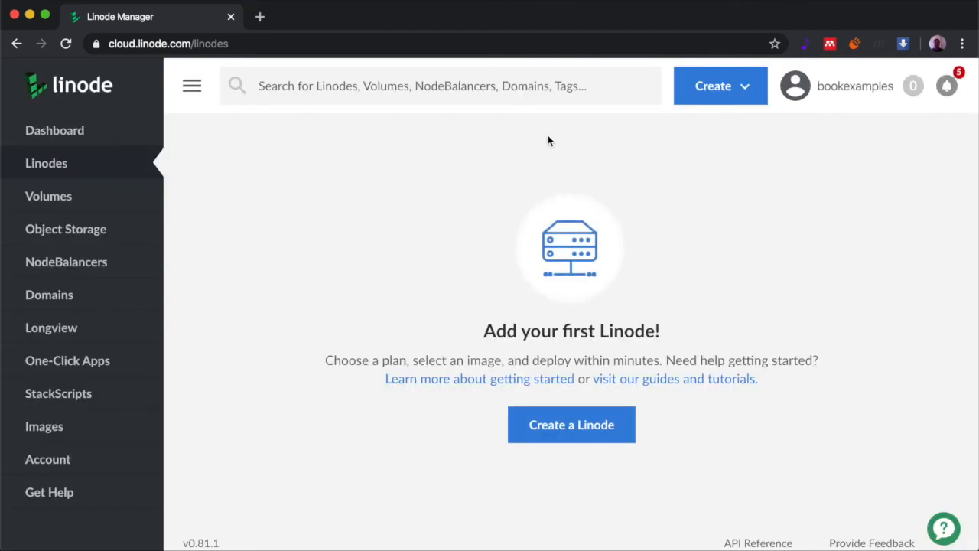